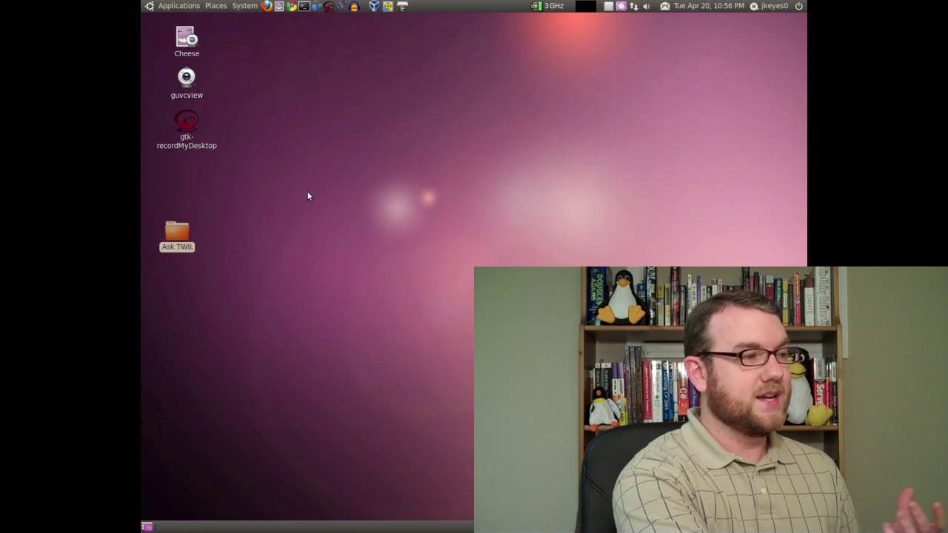
Launch gtk-recordMyDesktop from its desktop icon and open the panel's volume menu.
double_click(186, 139)
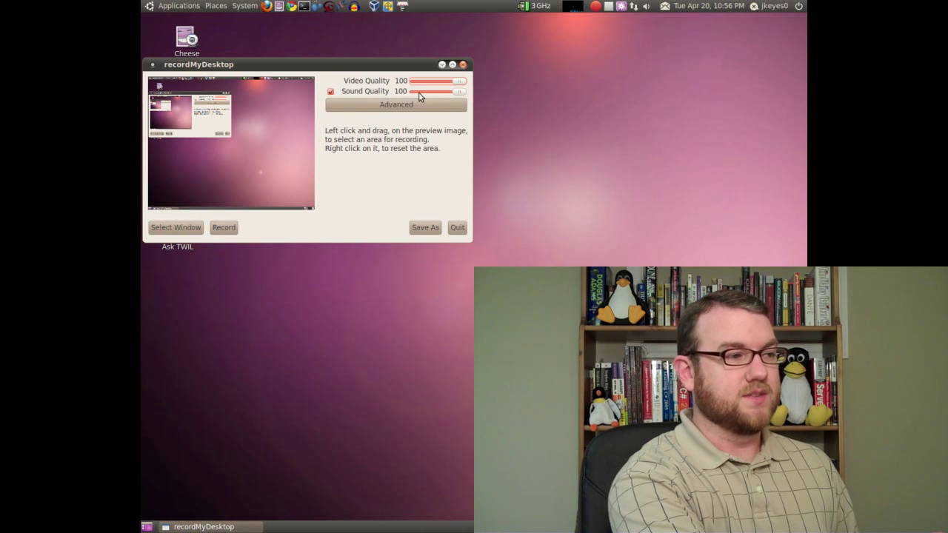
click(646, 7)
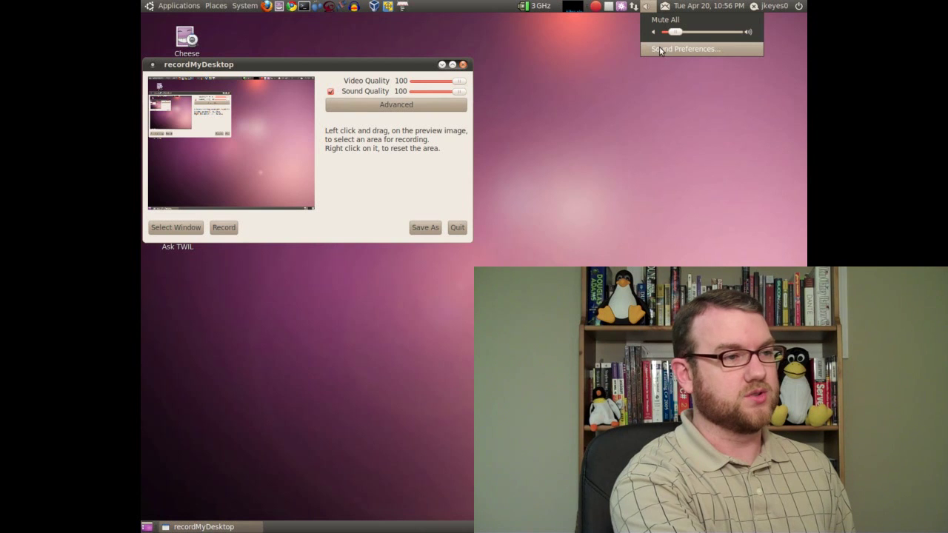
click(669, 50)
drag(510, 132, 334, 147)
click(259, 205)
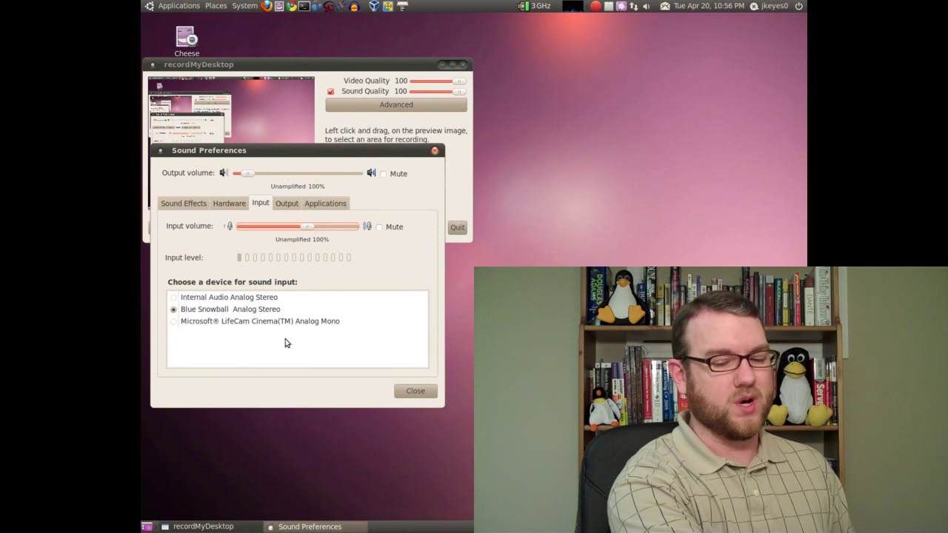
click(416, 392)
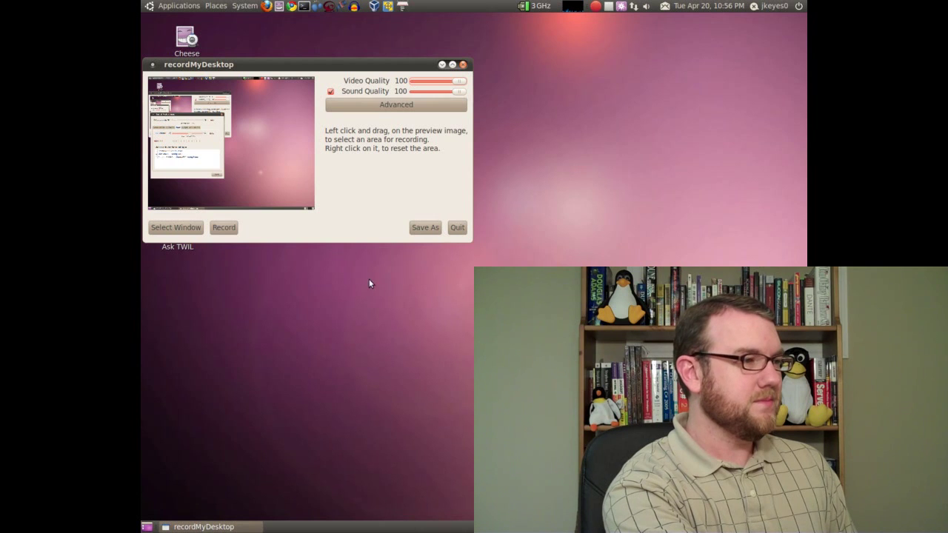
click(400, 107)
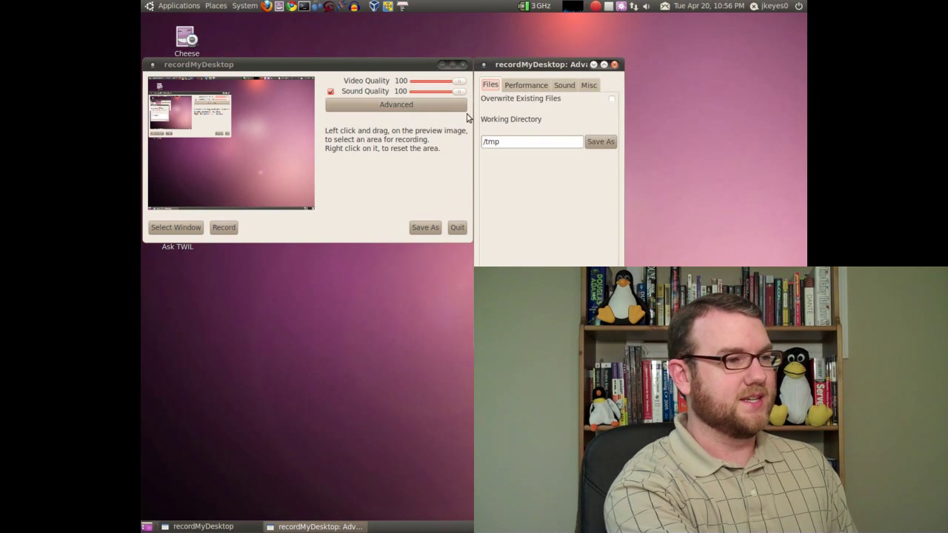
drag(521, 65, 225, 67)
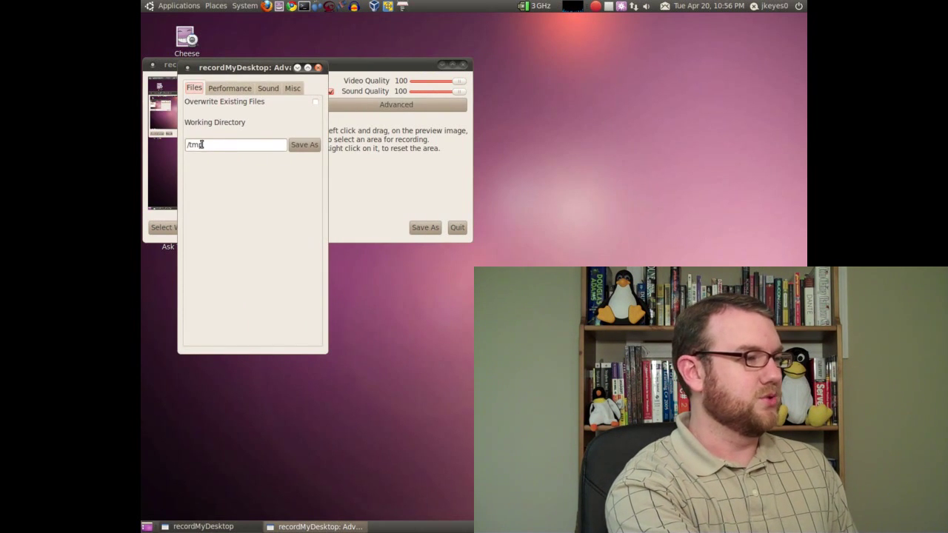
click(229, 89)
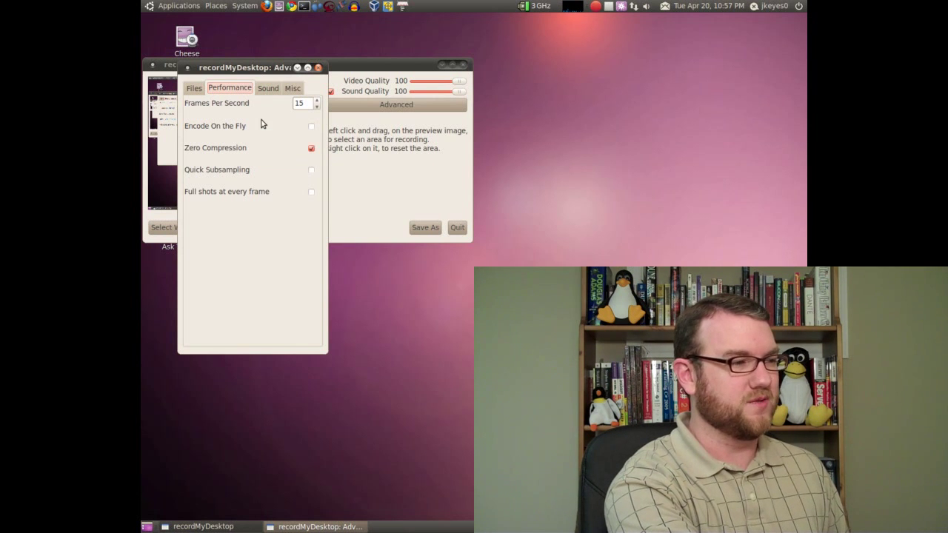
click(269, 90)
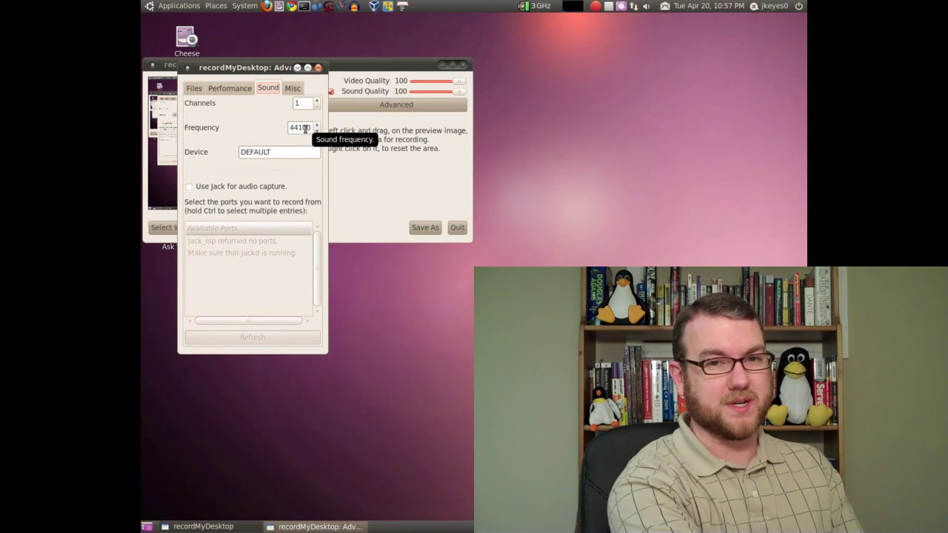
click(294, 93)
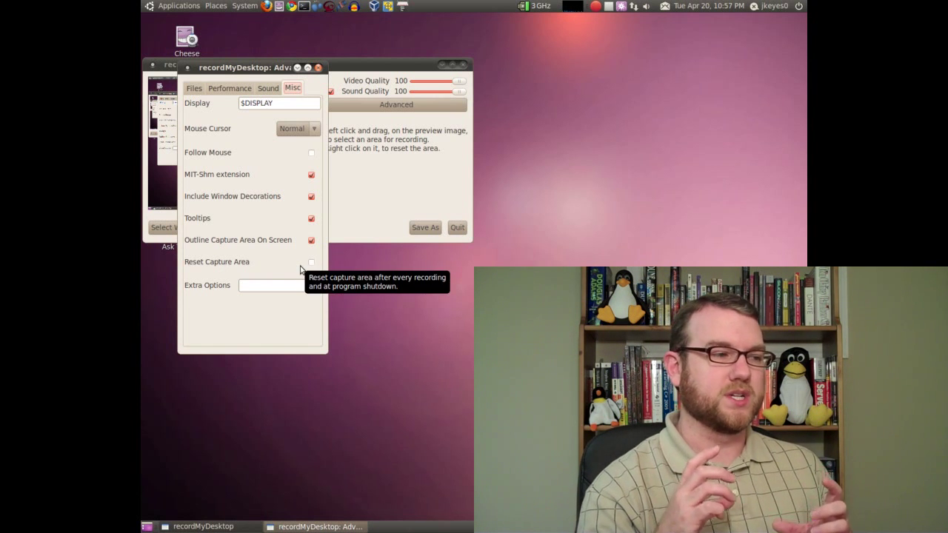
key(Escape)
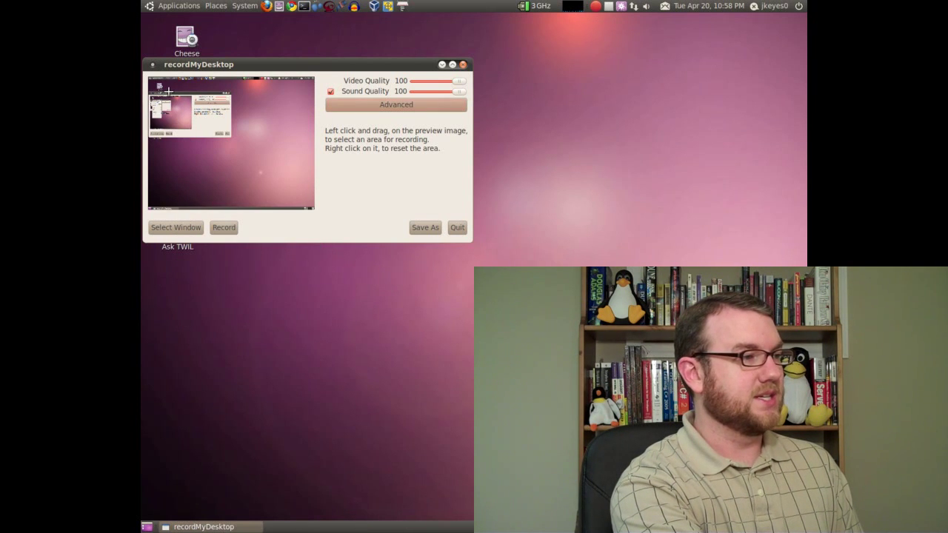
Save the recording as 'capture' on the Desktop, redraw the capture area and start recording.
drag(158, 85, 289, 176)
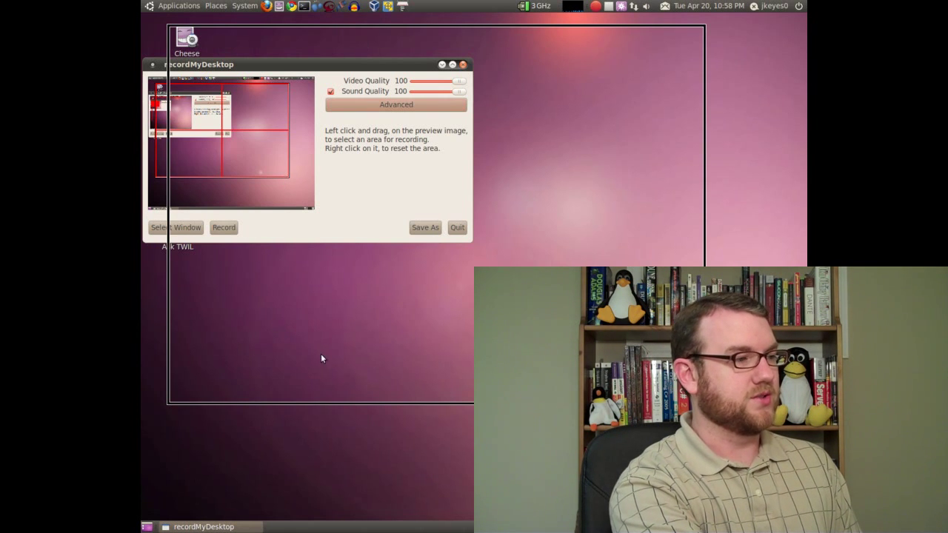
click(425, 230)
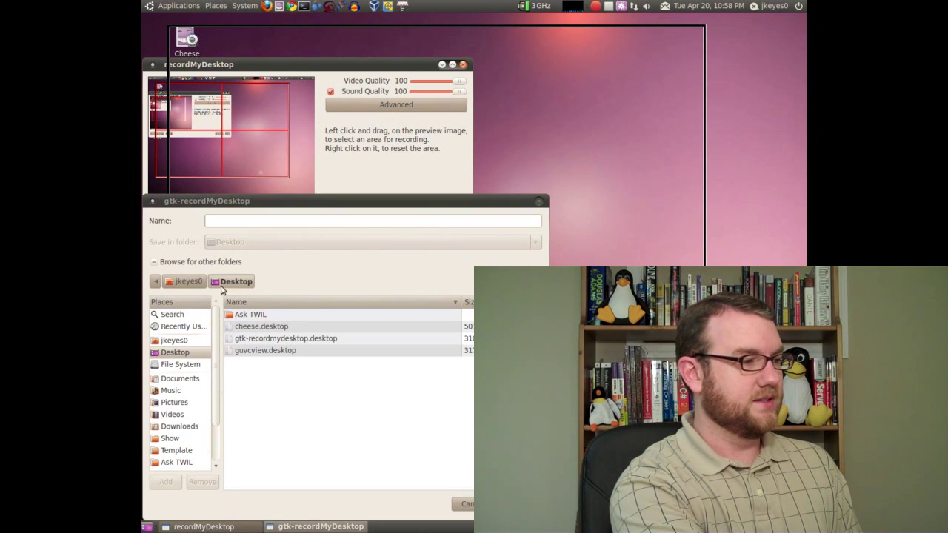
click(260, 221)
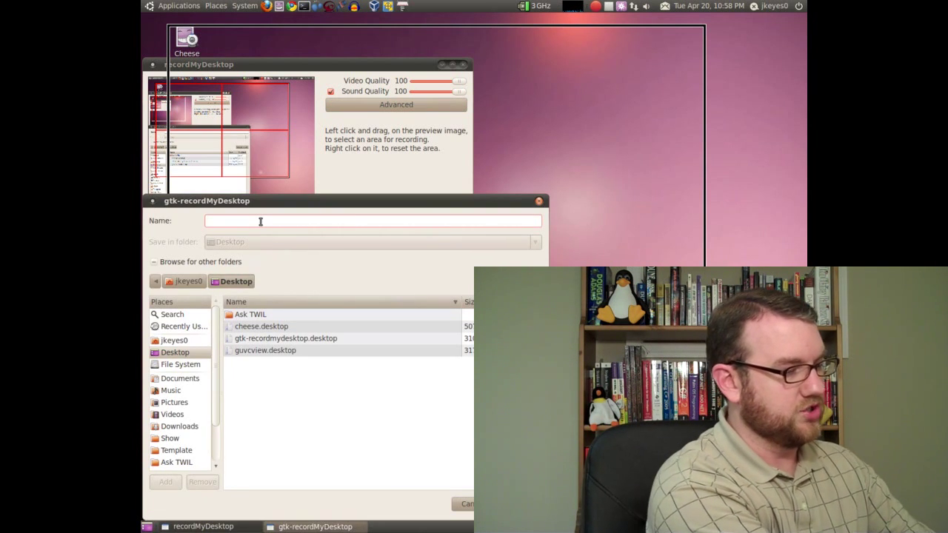
text(caput)
key(BackSpace)
key(BackSpace)
text(ture)
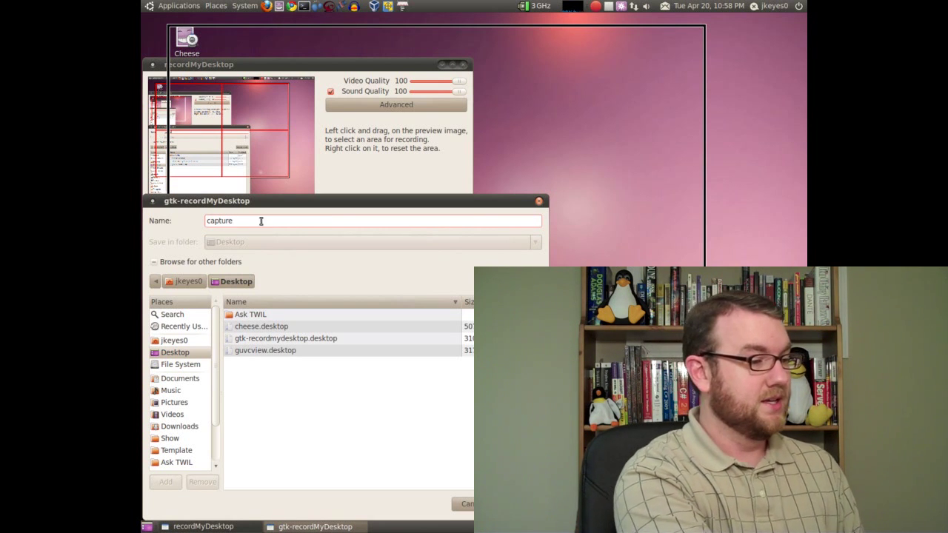
click(518, 504)
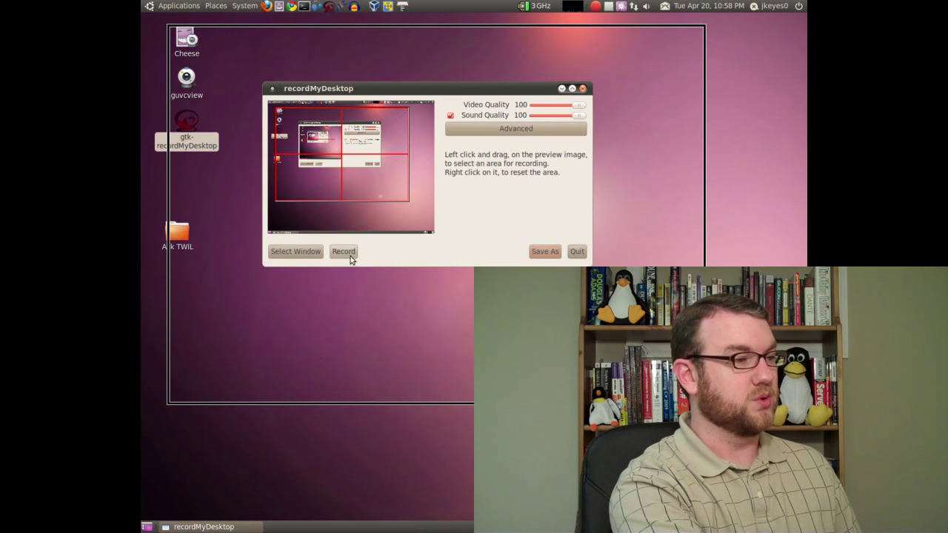
drag(276, 110, 428, 259)
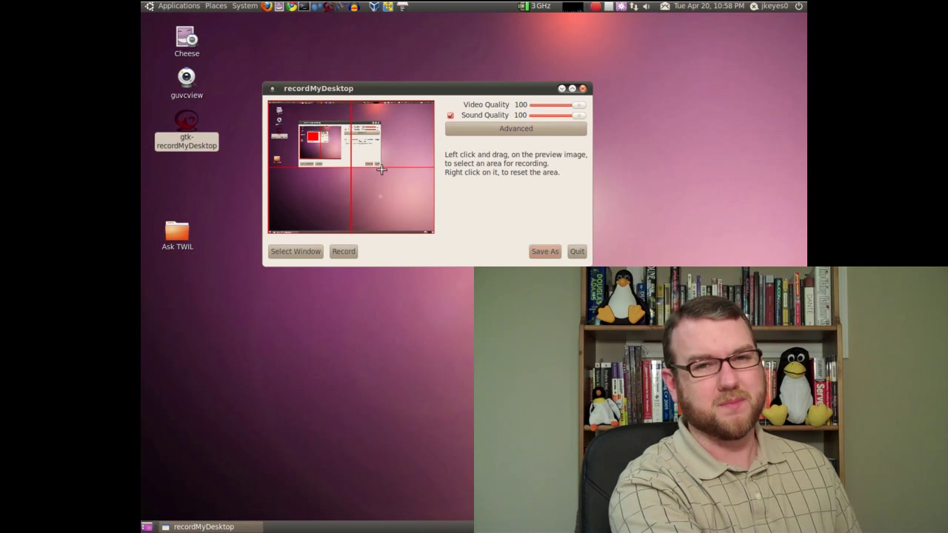
click(344, 252)
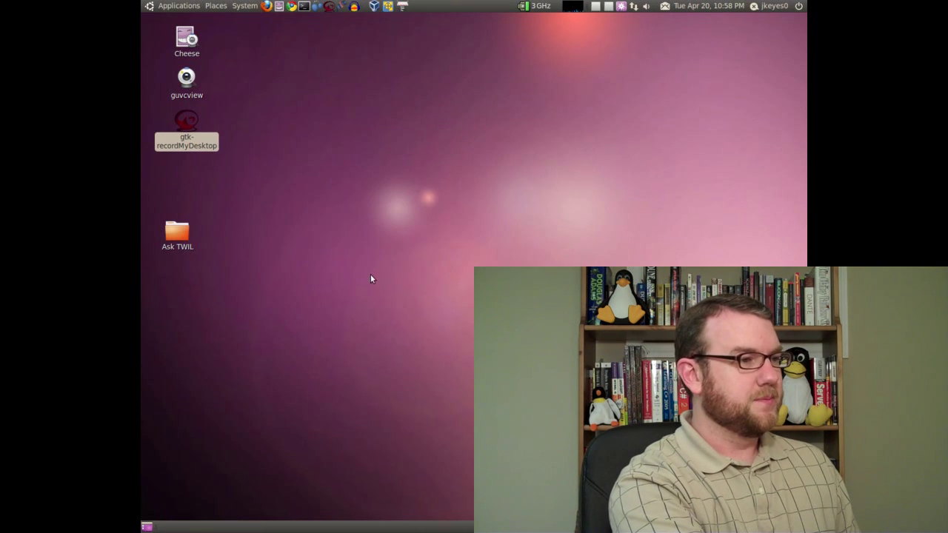
Open the Ask TWIL folder, move its window, then close it.
double_click(182, 234)
drag(438, 69, 374, 52)
click(630, 53)
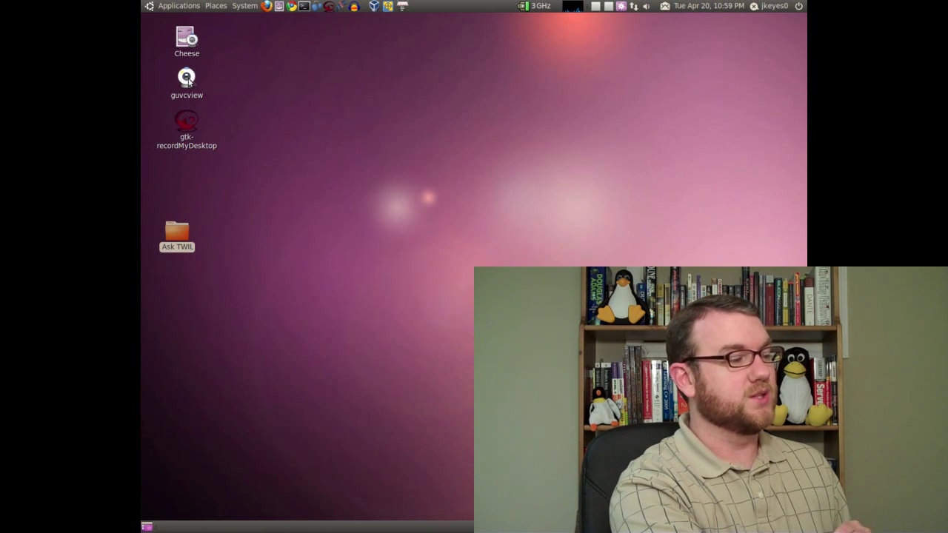
Open Cheese, move it right, quit it with Ctrl+Q, then launch guvcview.
double_click(188, 44)
drag(236, 81, 488, 86)
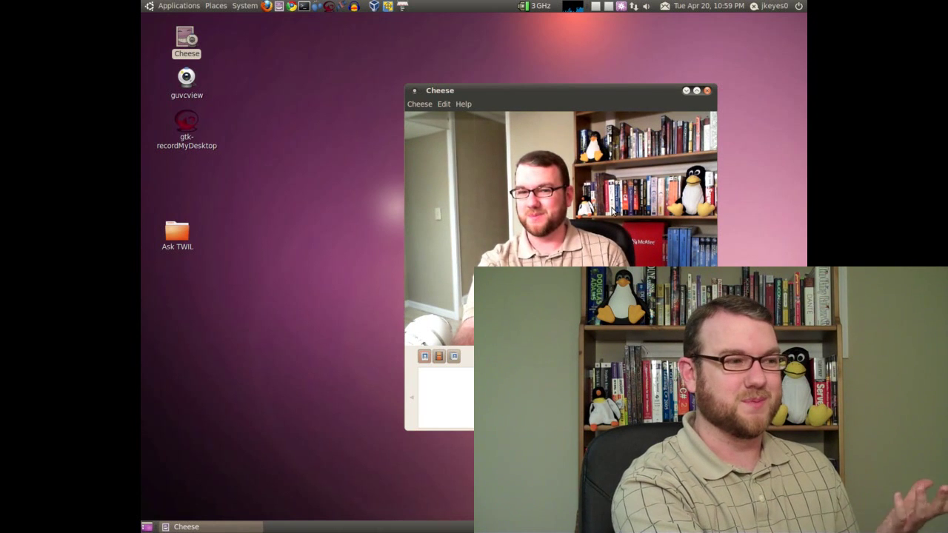
key(ctrl+q)
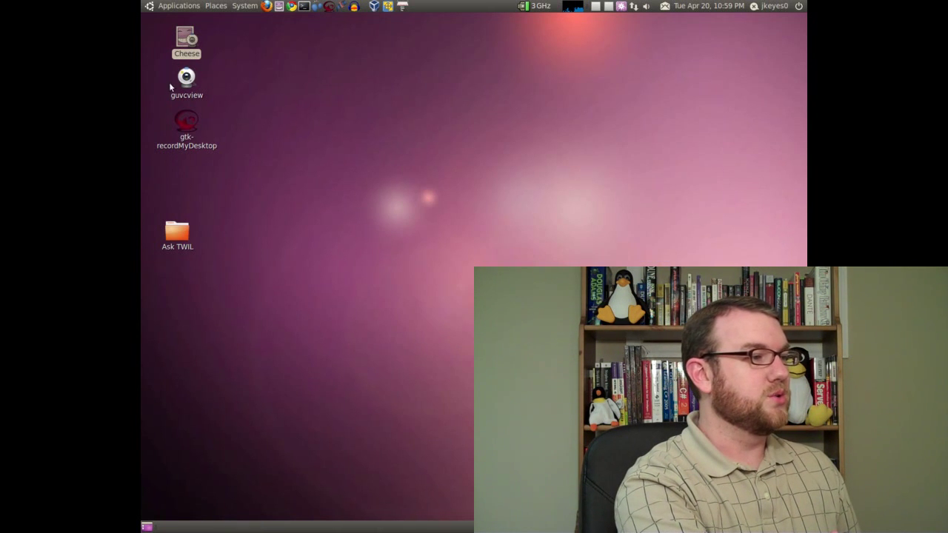
double_click(186, 78)
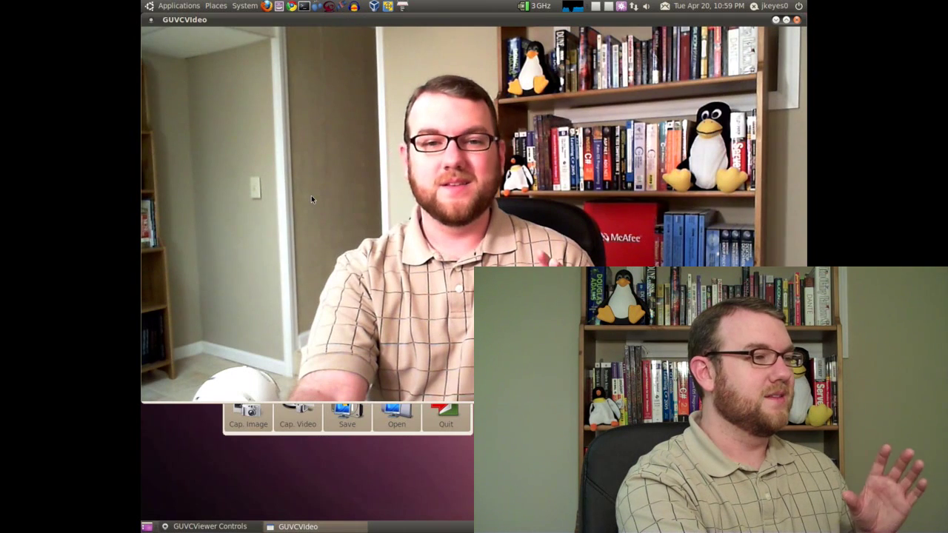
click(297, 527)
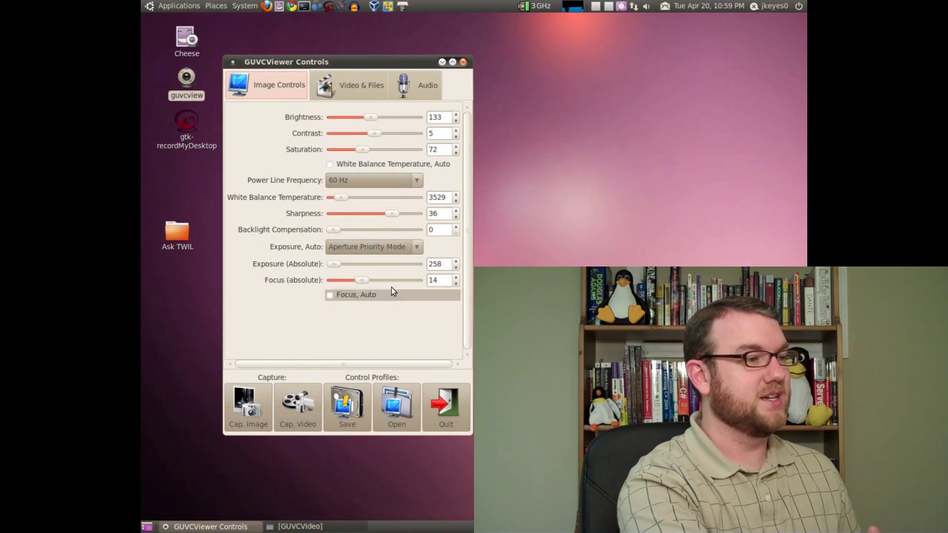
click(356, 94)
key(alt+Tab)
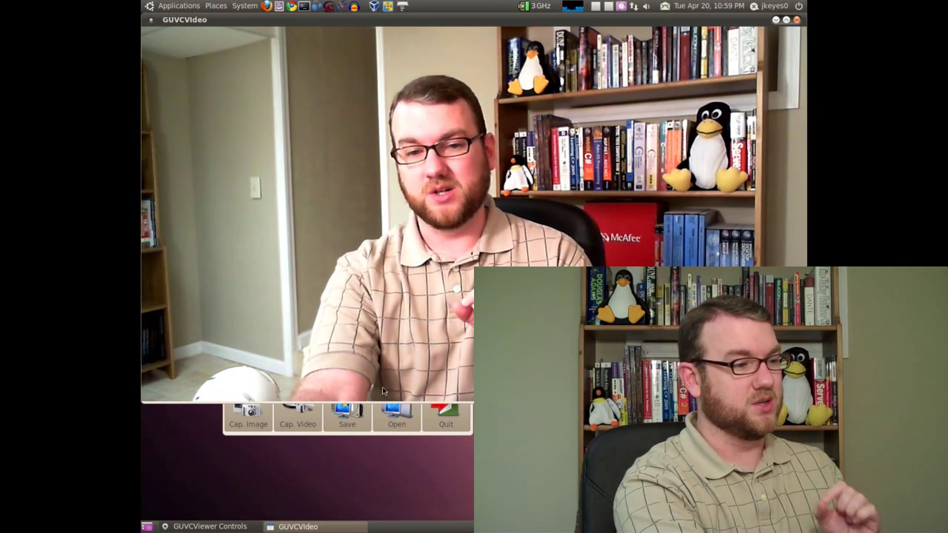
click(443, 413)
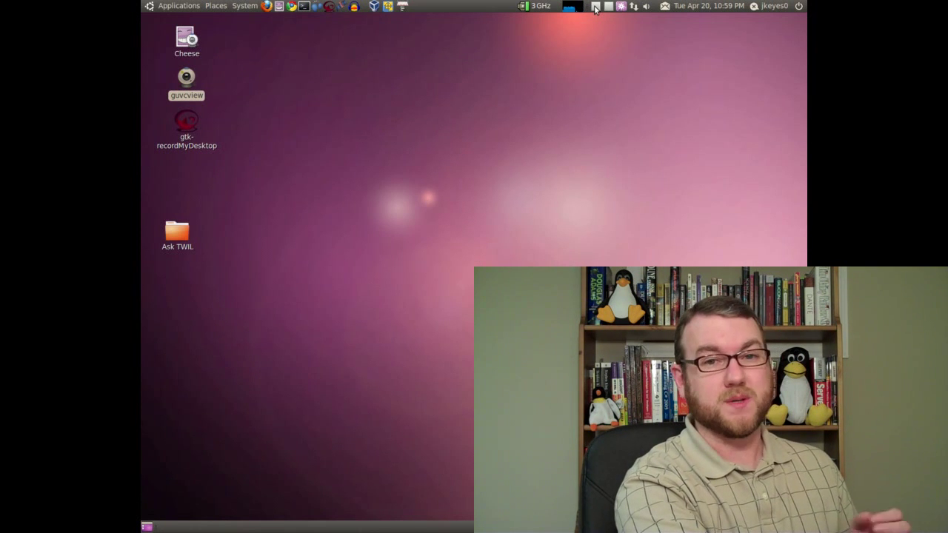
click(595, 7)
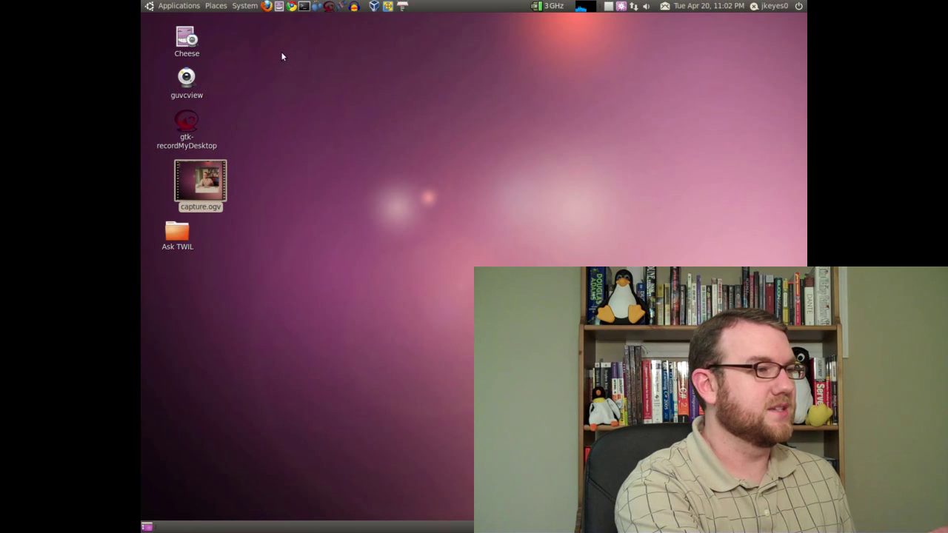
With capture.ogv saved to the desktop, launch Kdenlive from the top panel.
click(332, 7)
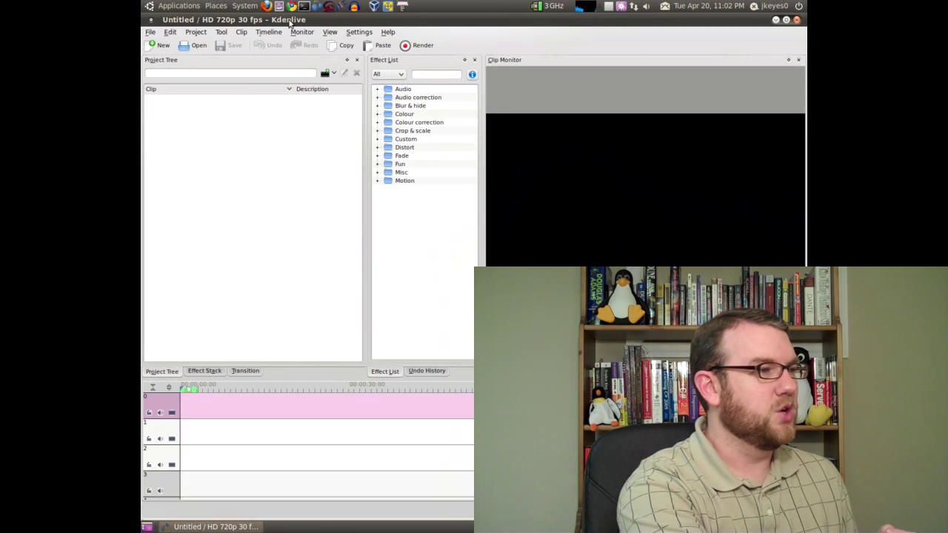
Add capture.ogv to a trial Kdenlive project, close it without saving, and launch Terminal.
double_click(289, 22)
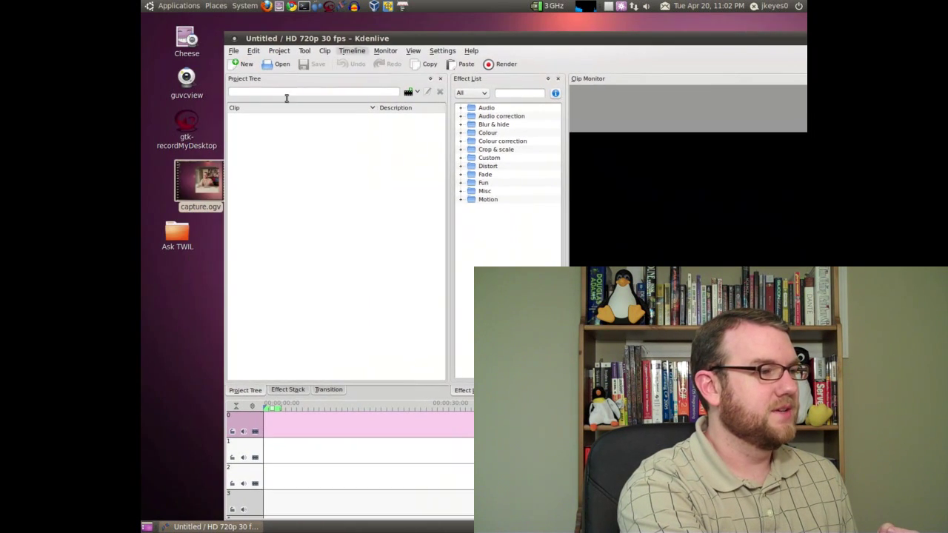
drag(191, 176, 254, 170)
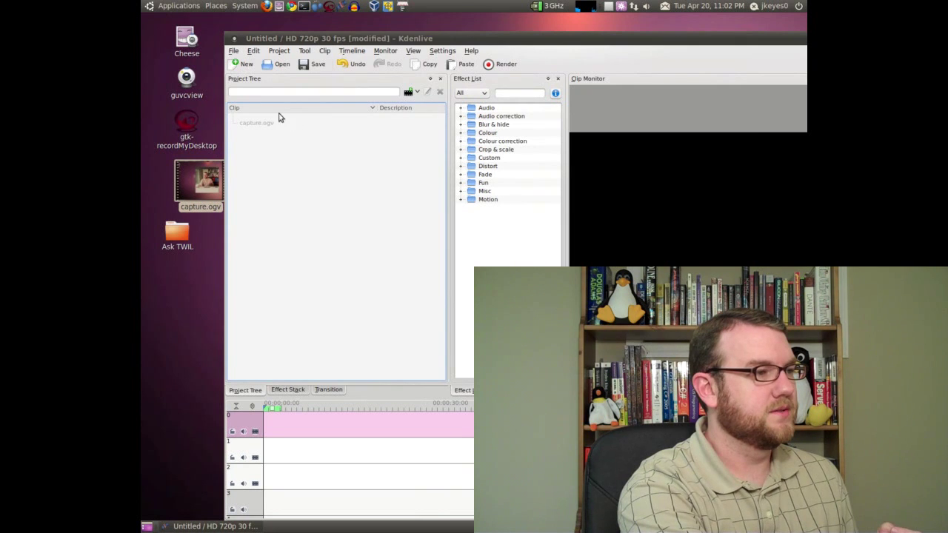
key(alt+F10)
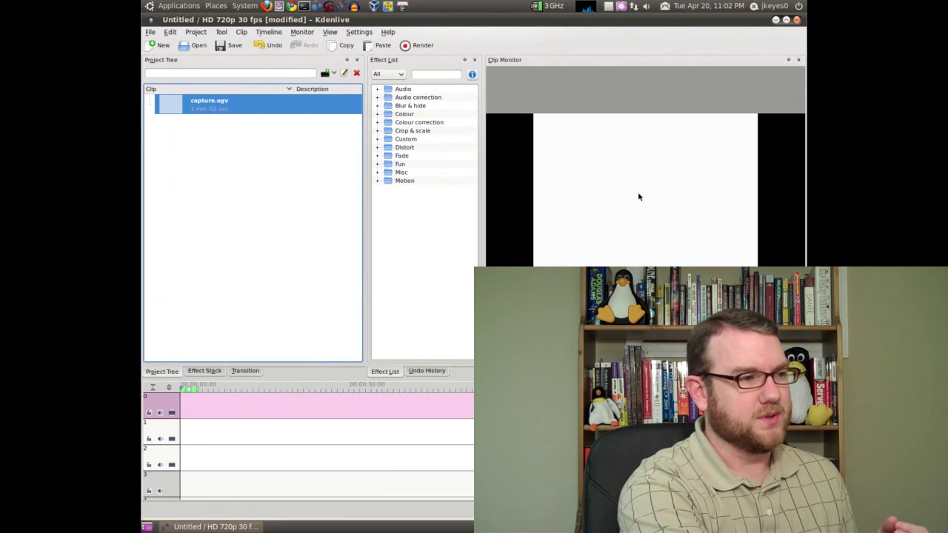
click(797, 22)
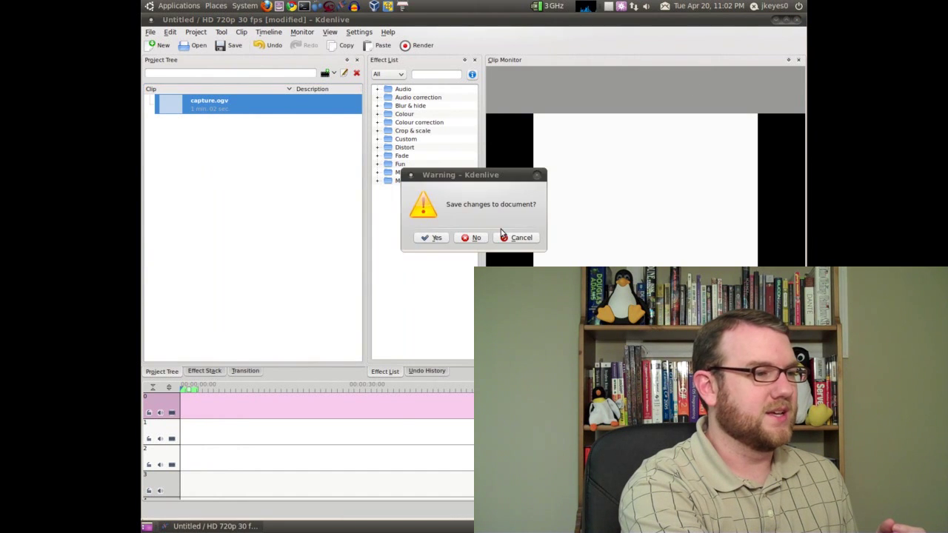
click(477, 237)
click(303, 7)
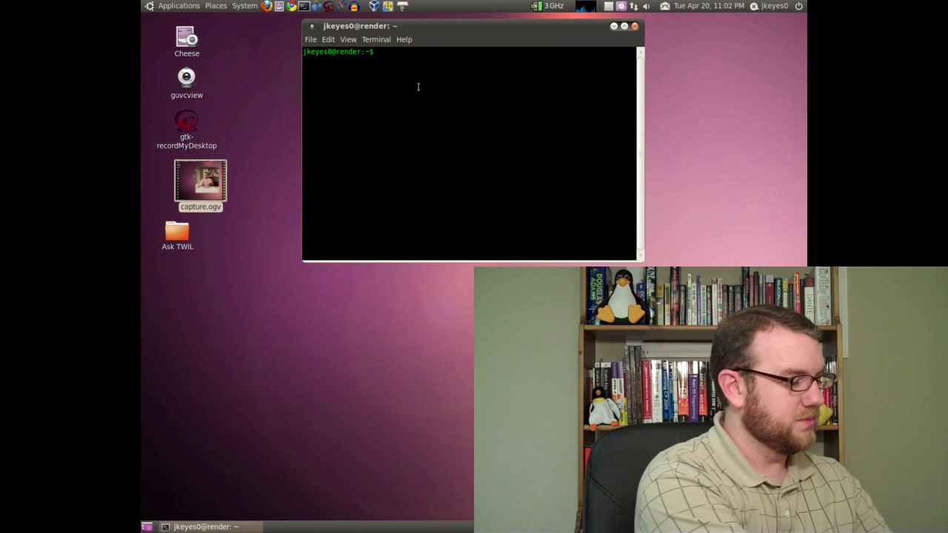
In Desktop, run the recalled xvid/mp3lame mencoder command on capture.ogv to produce output.avi.
text(cd Desktop/)
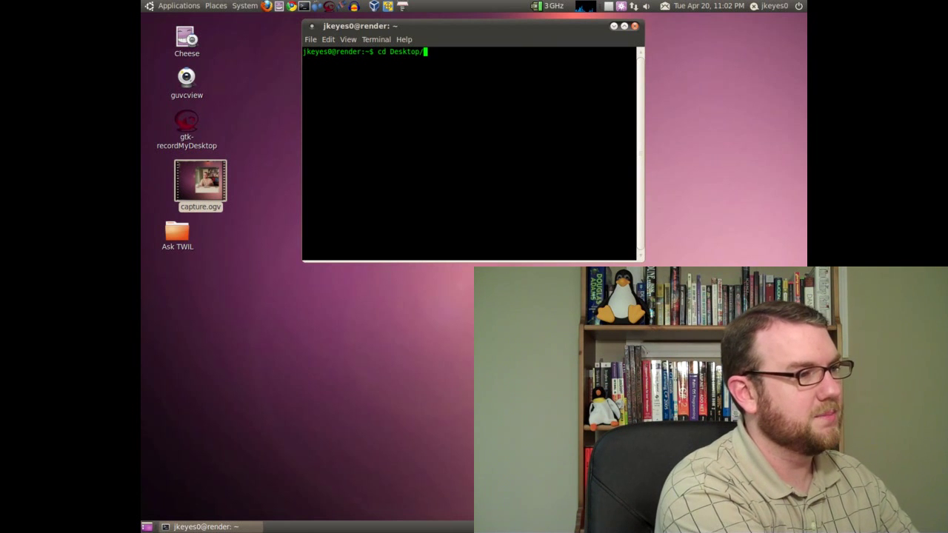
key(Return)
text(mencoder capture-1.ogv -ovc xvid -oac mp3lame -xvidencopts pass=1 -o output.avi)
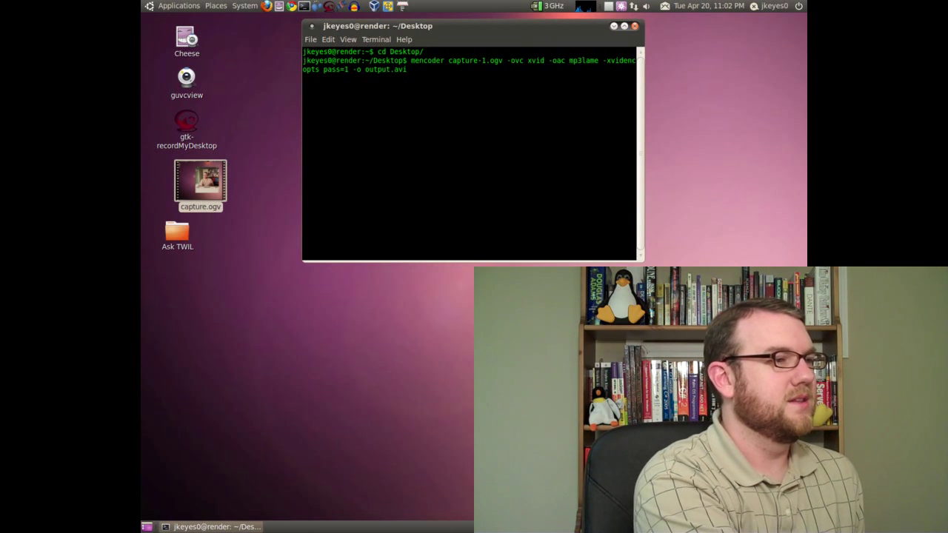
key(Home)
key(Right)
key(Right)
key(Right)
key(Right)
key(Right)
key(Right)
key(Right)
key(Right)
key(Right)
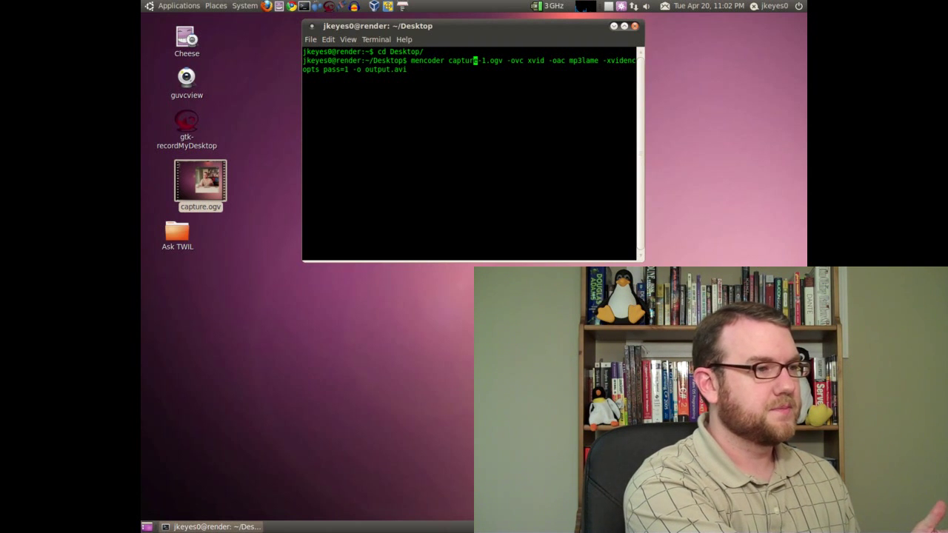
key(Delete)
key(Delete)
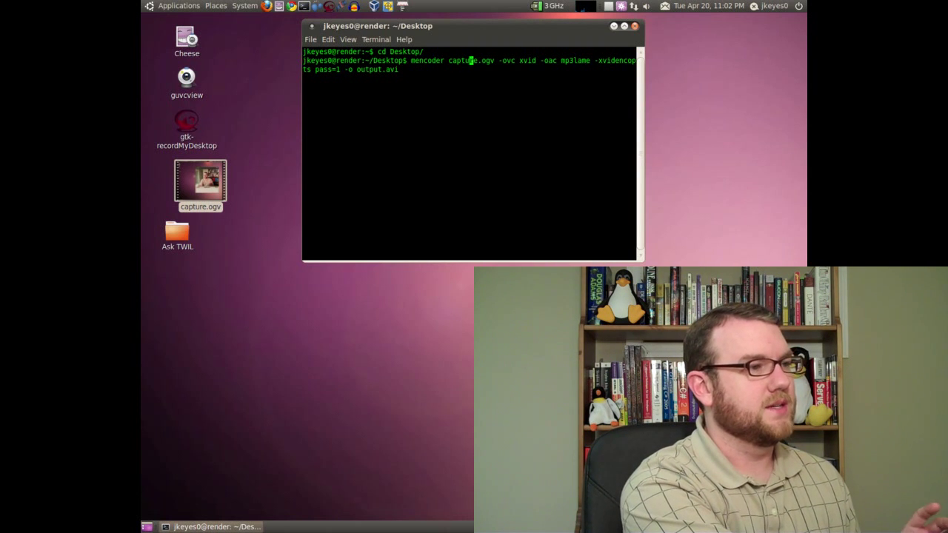
key(Right)
key(Right)
key(Right)
key(Right)
key(Right)
key(Right)
key(Right)
key(Right)
key(Right)
key(Right)
key(Right)
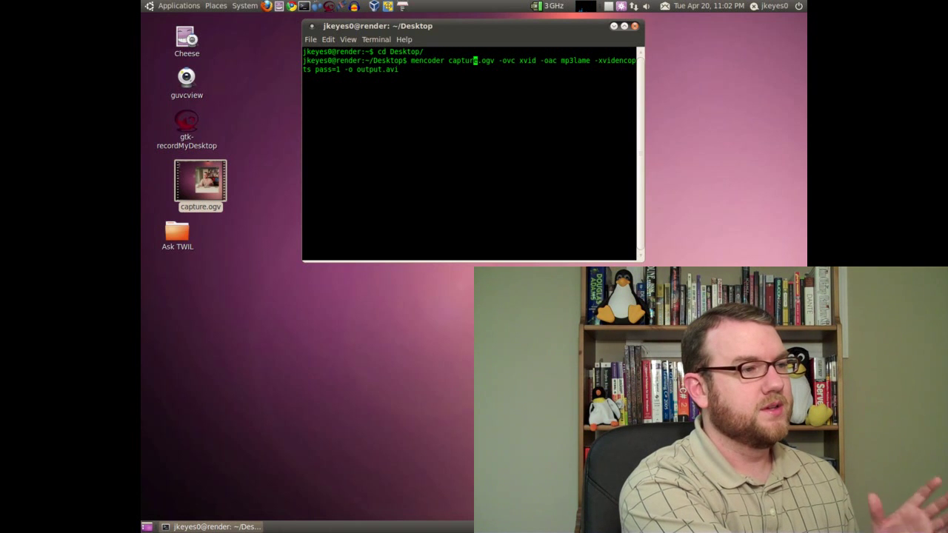
key(Right)
key(Right)
key(Right)
key(Right)
key(Right)
key(Right)
key(Right)
key(Right)
key(Right)
key(Right)
key(Right)
key(Right)
key(Right)
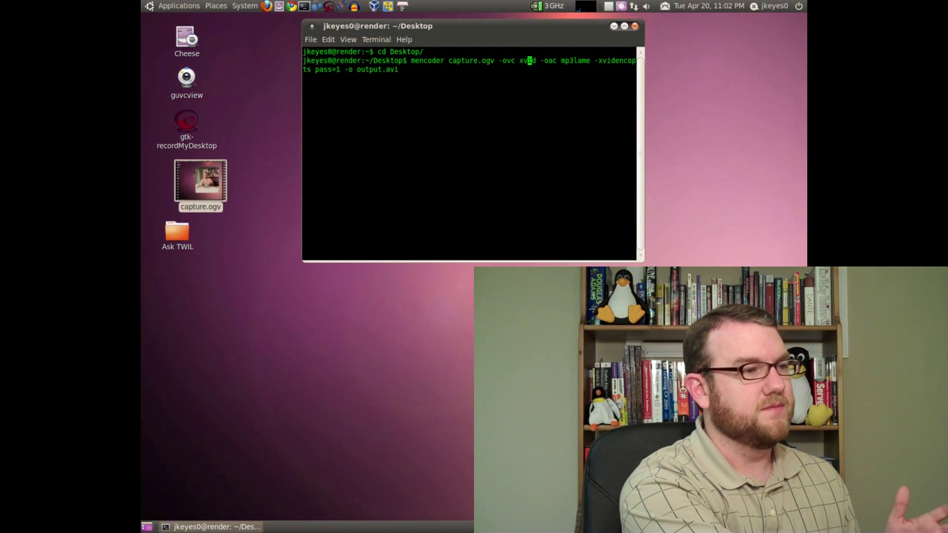
key(Right)
key(Right)
key(Right)
key(Right)
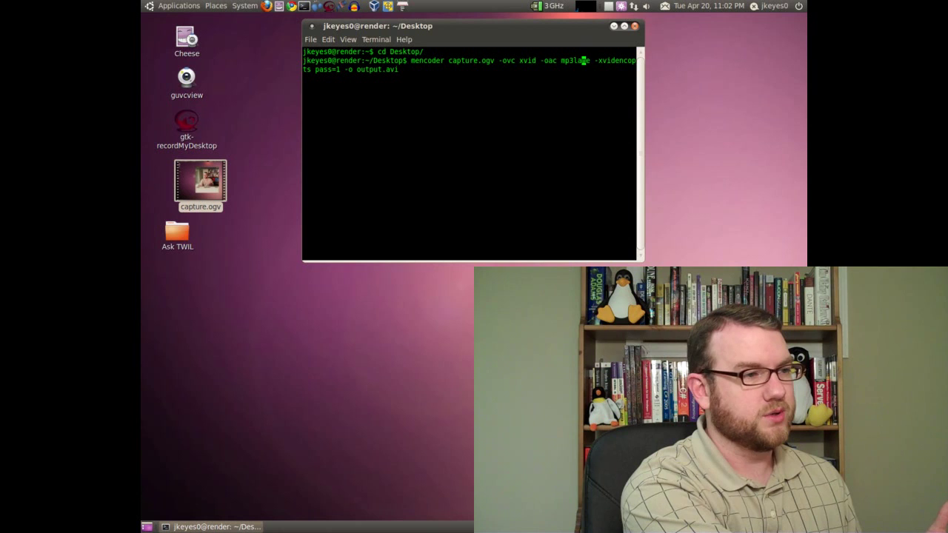
key(End)
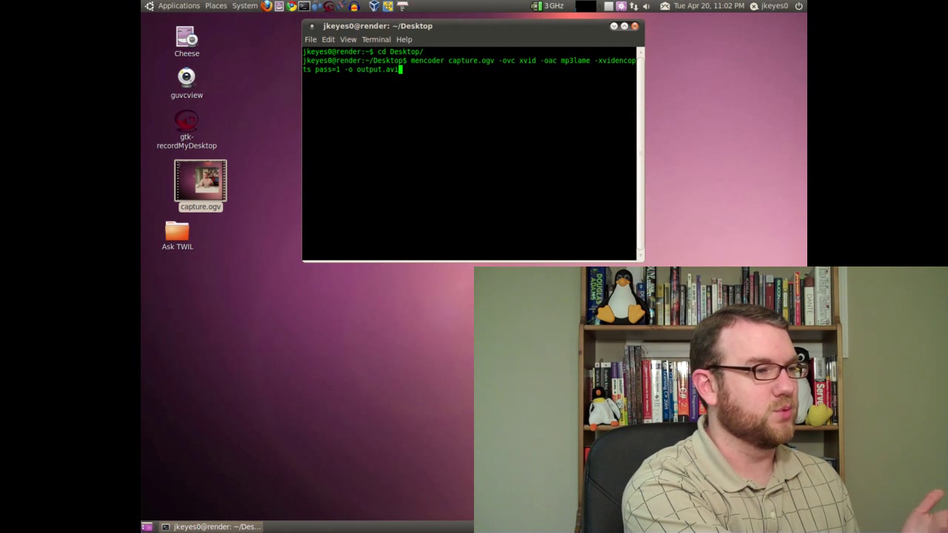
key(Return)
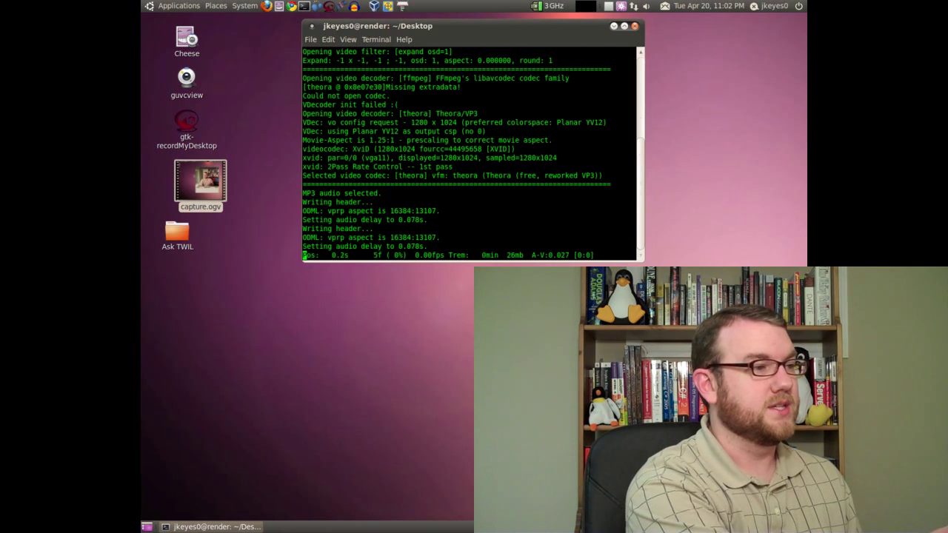
drag(488, 199, 423, 200)
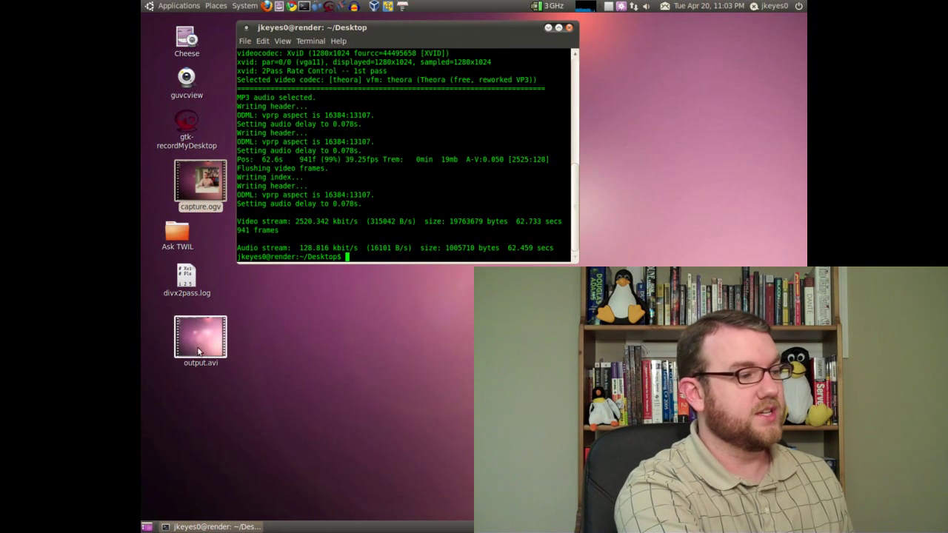
Close Terminal, launch Kdenlive, and add output.avi to the Project Tree.
click(568, 29)
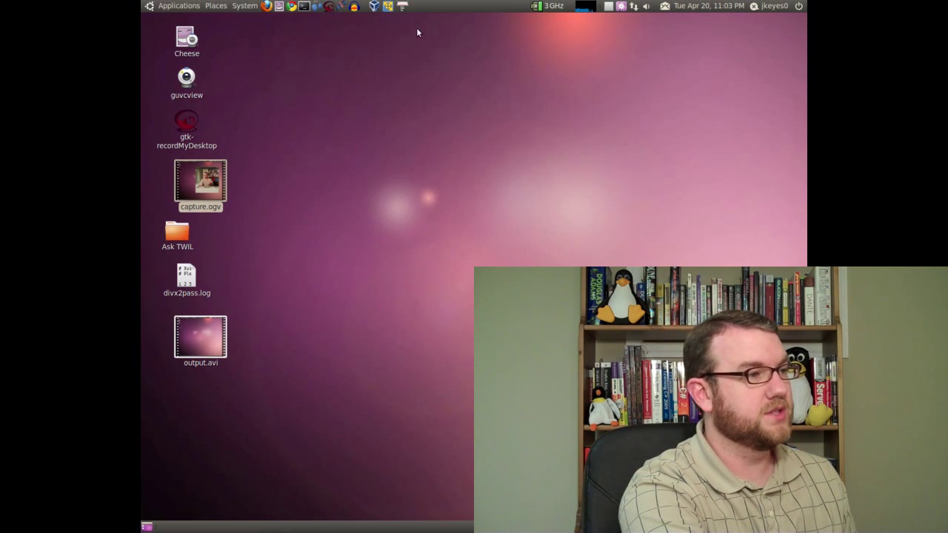
click(339, 7)
drag(310, 22, 406, 20)
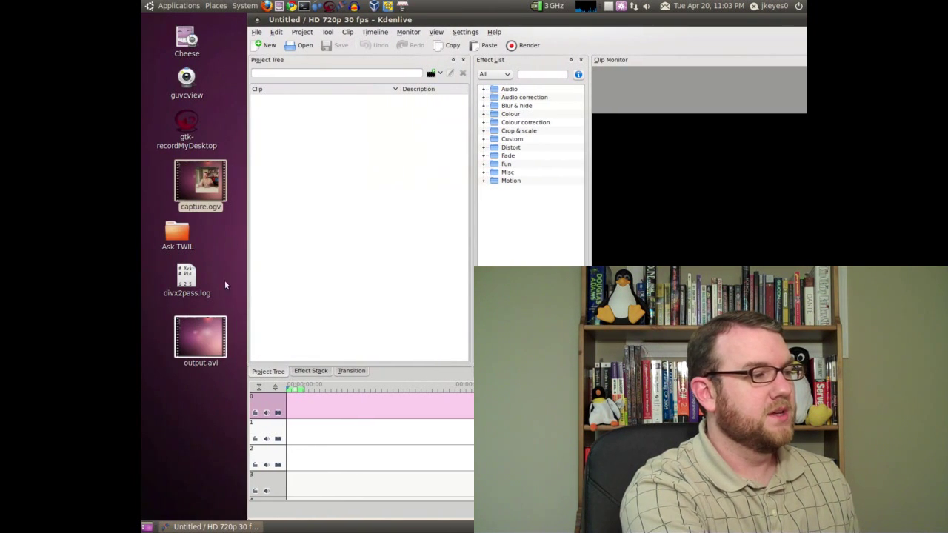
drag(200, 338, 318, 153)
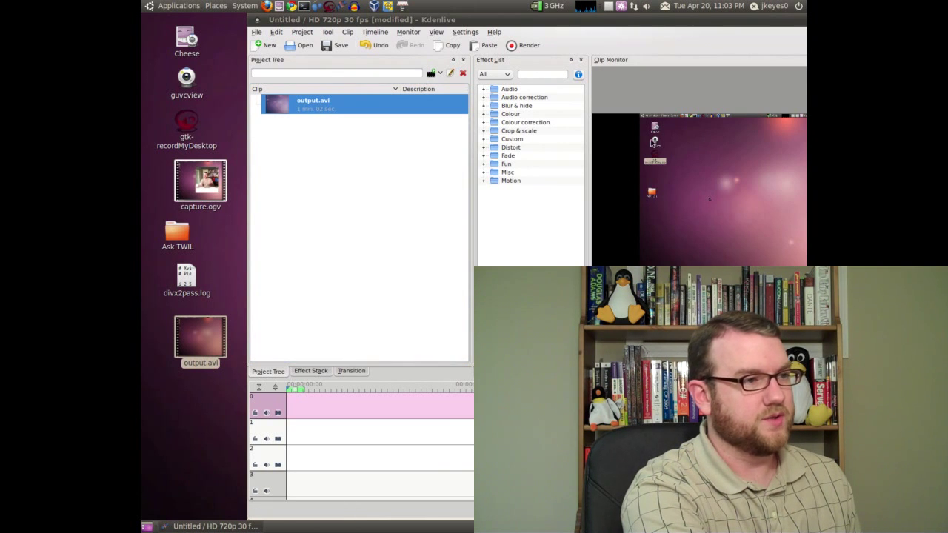
Add Outro.mpg from the Ask TWIL folder to the project, then close the folder window.
double_click(177, 234)
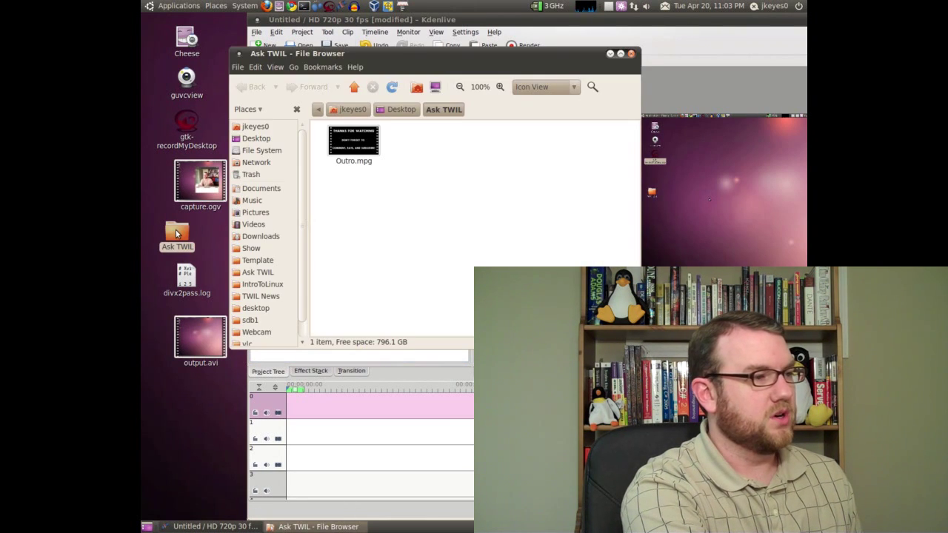
drag(372, 49, 556, 58)
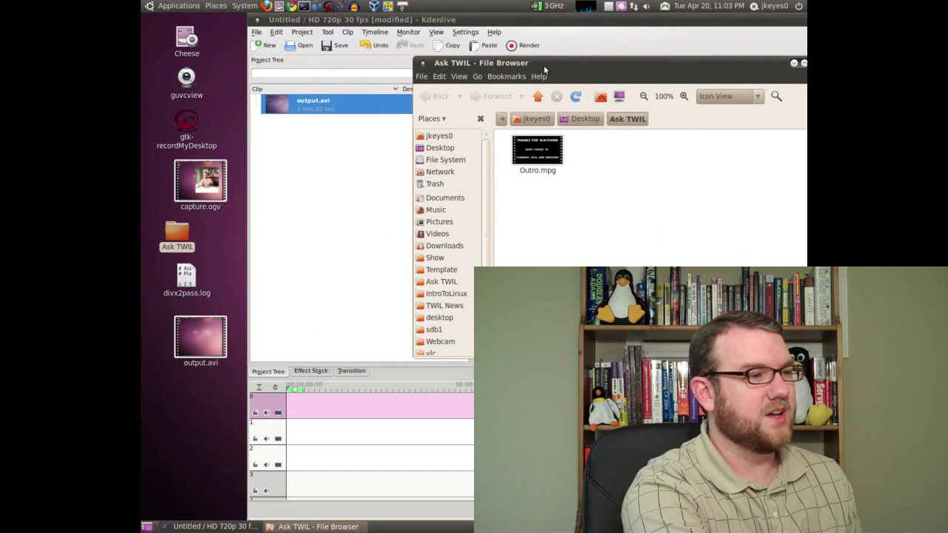
drag(537, 148, 300, 150)
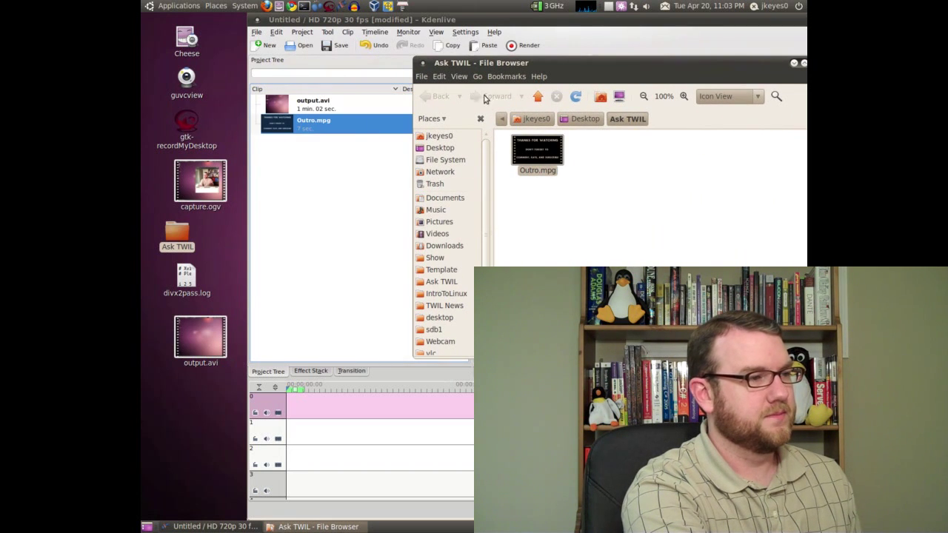
right_click(551, 65)
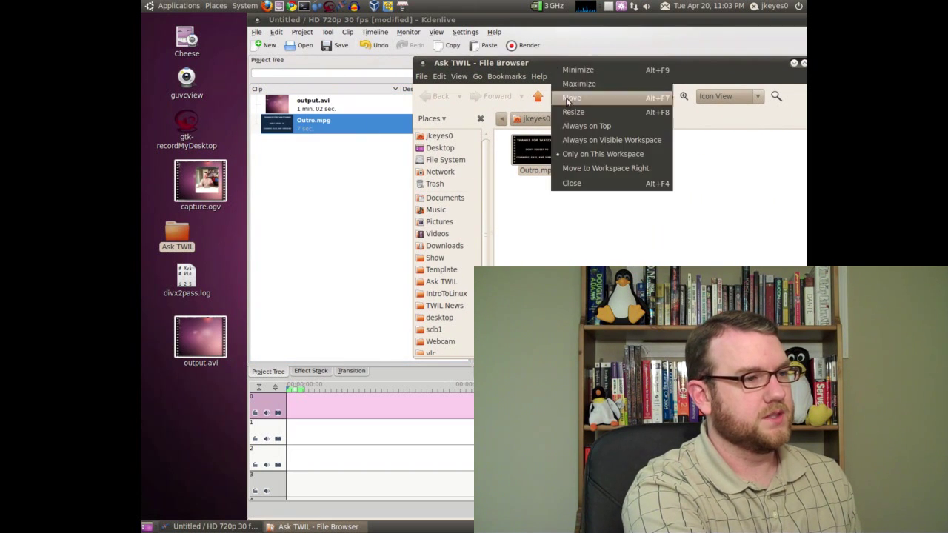
click(570, 184)
drag(396, 21, 289, 21)
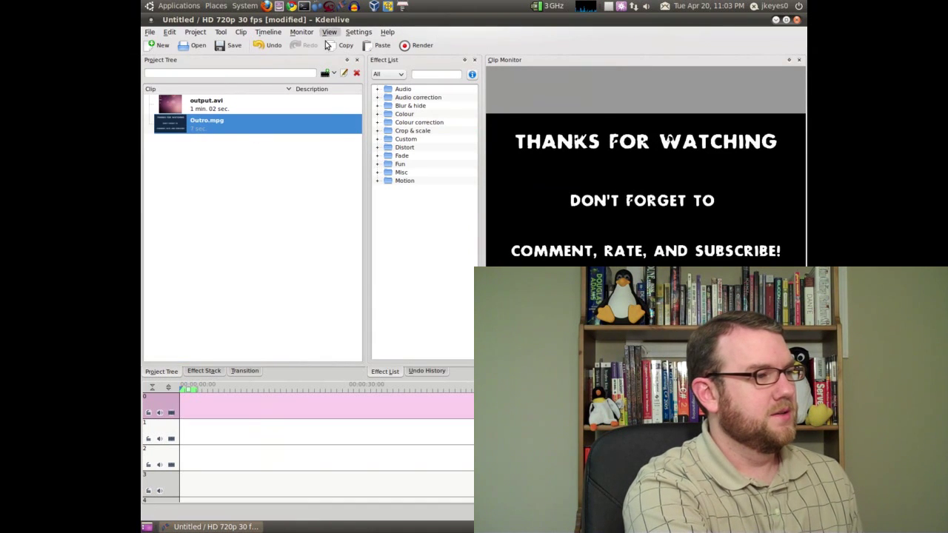
Preview both clips and place output.avi on timeline track 1.
click(201, 109)
click(199, 130)
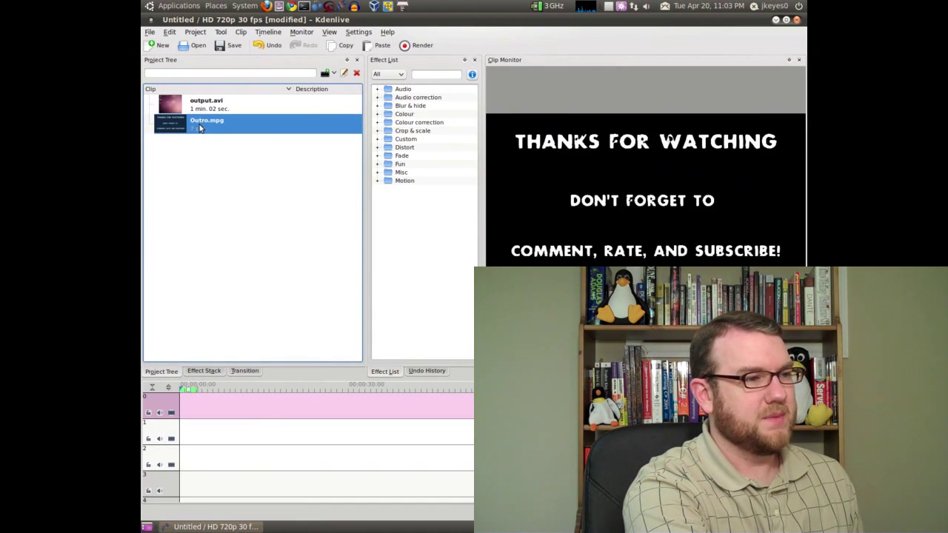
click(202, 107)
drag(202, 108, 200, 410)
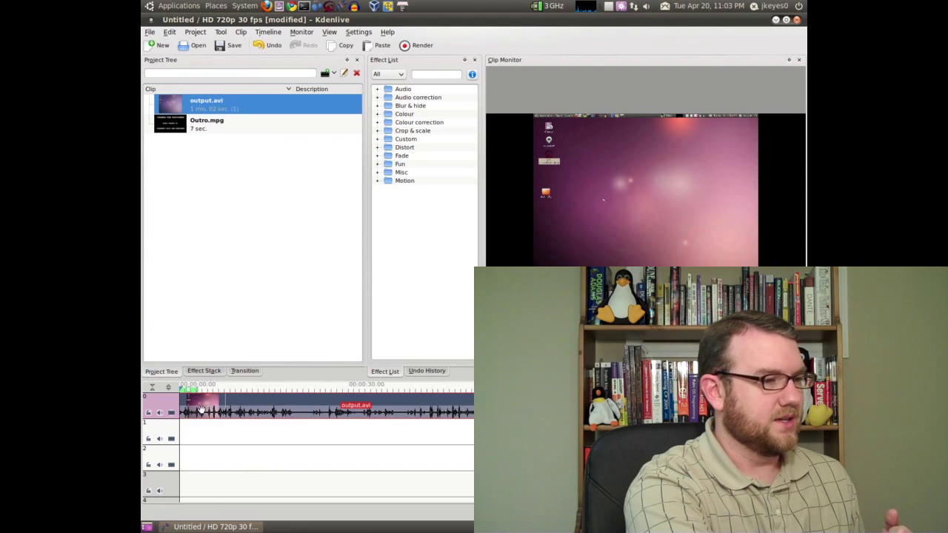
click(197, 127)
drag(218, 408, 215, 438)
Place Outro.mpg on track 0 above output.avi and add a transition at their overlap.
click(161, 371)
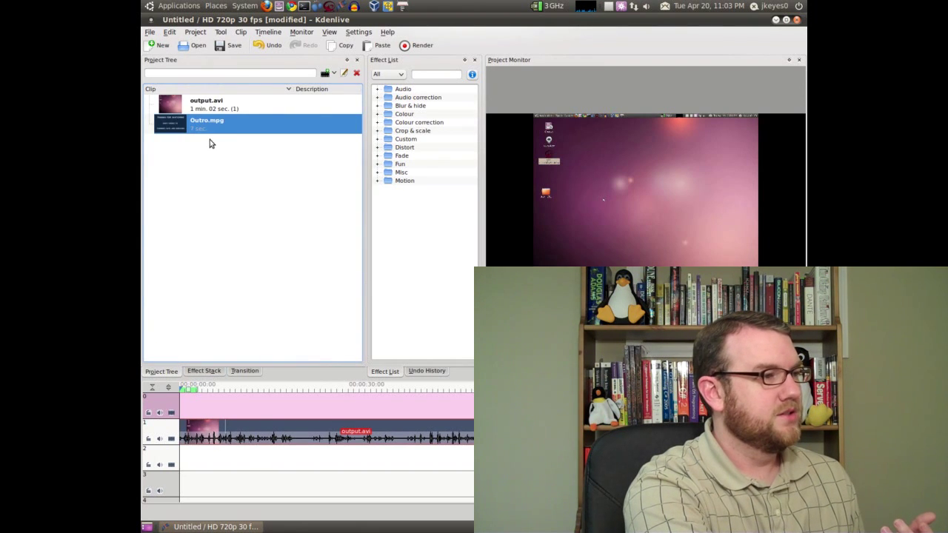
drag(203, 126, 196, 406)
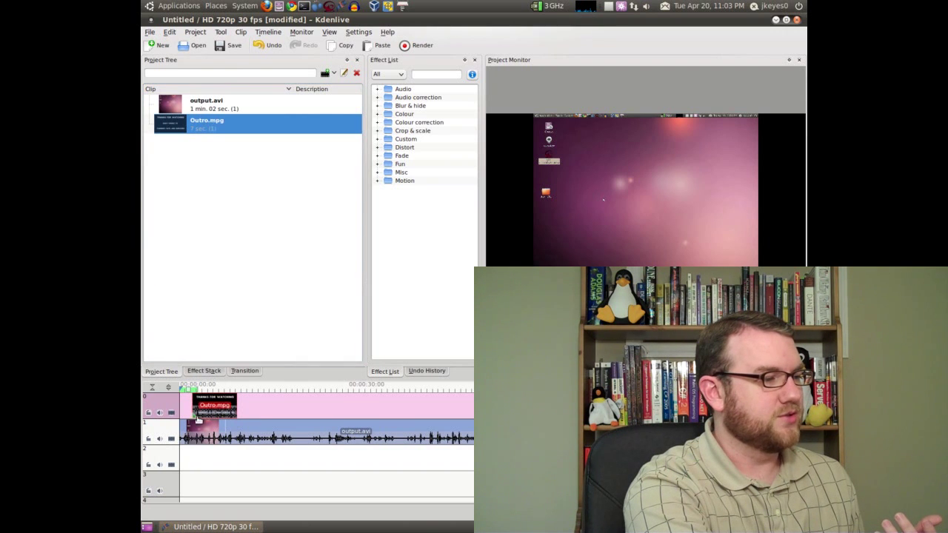
click(196, 418)
click(196, 419)
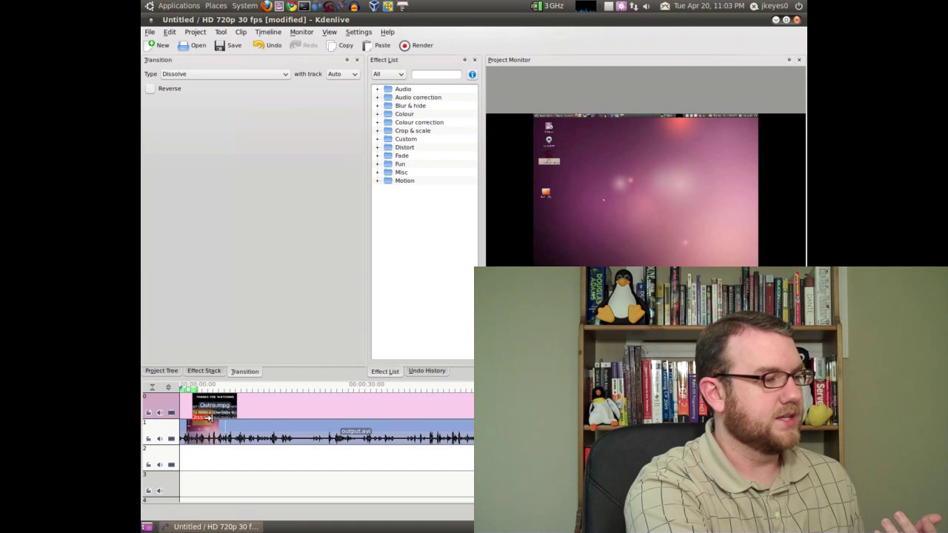
Change the transition type to Composite and move the playhead onto the outro.
click(228, 74)
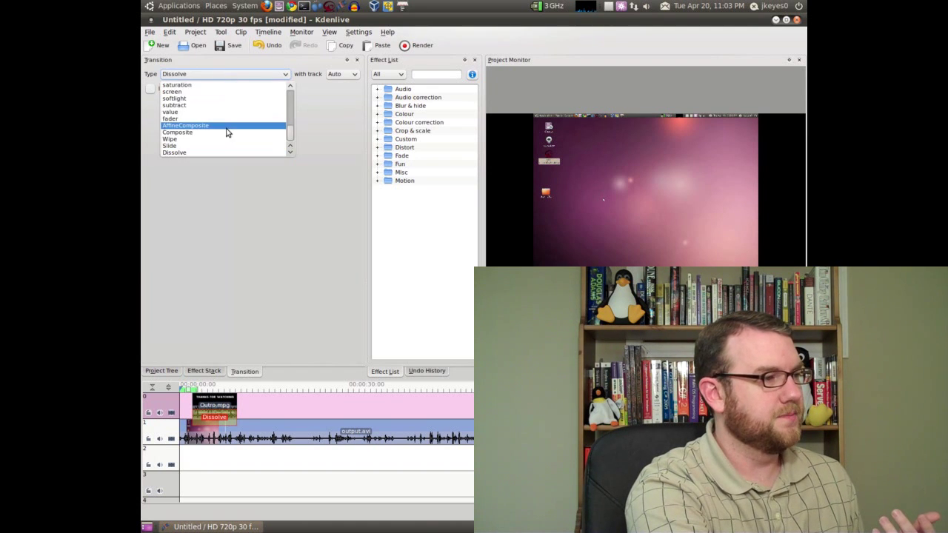
click(226, 132)
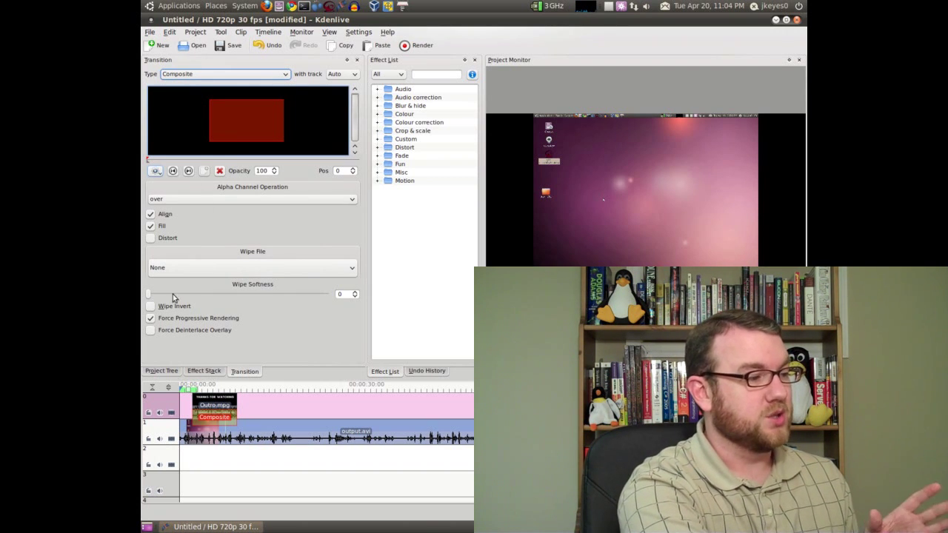
click(211, 388)
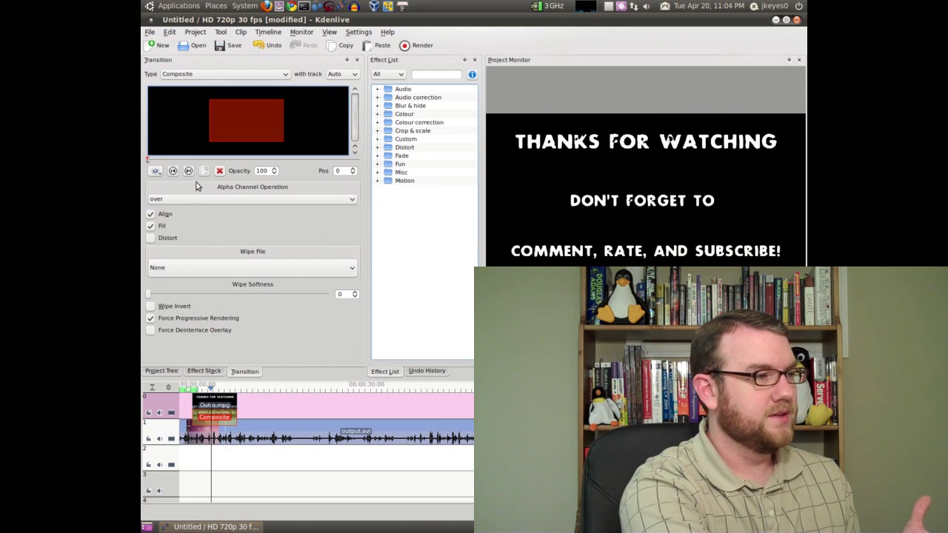
Resize the Outro frame to 50% and drag it into the bottom-right corner.
click(155, 171)
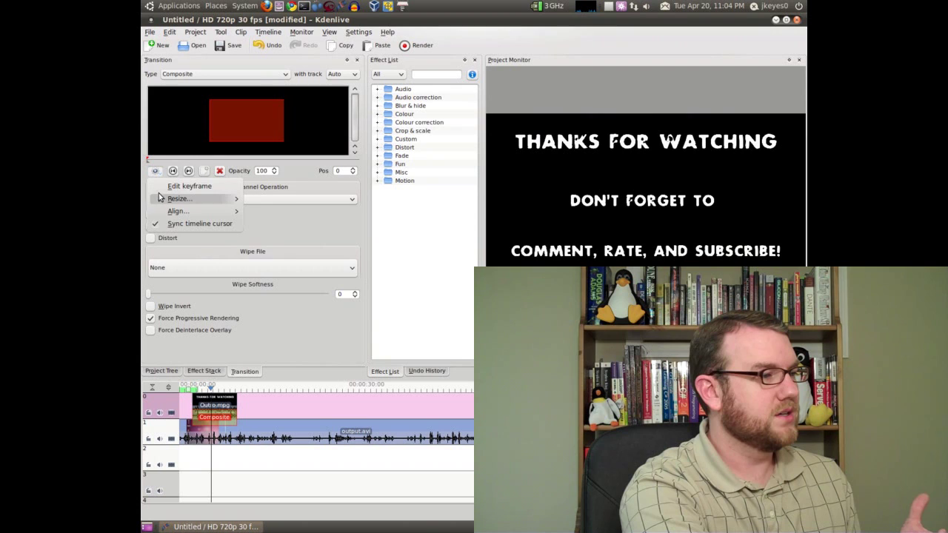
mouse_move(207, 198)
click(260, 201)
drag(225, 111, 259, 133)
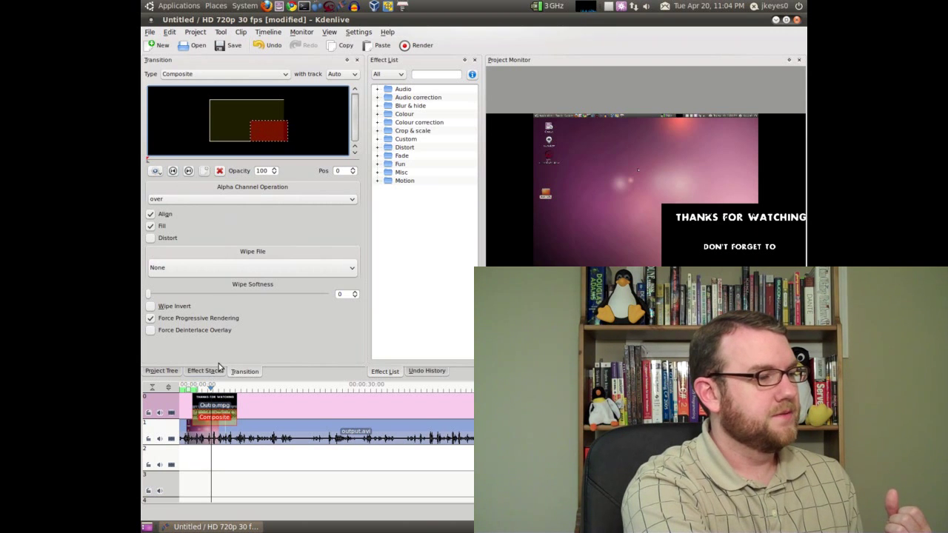
click(194, 388)
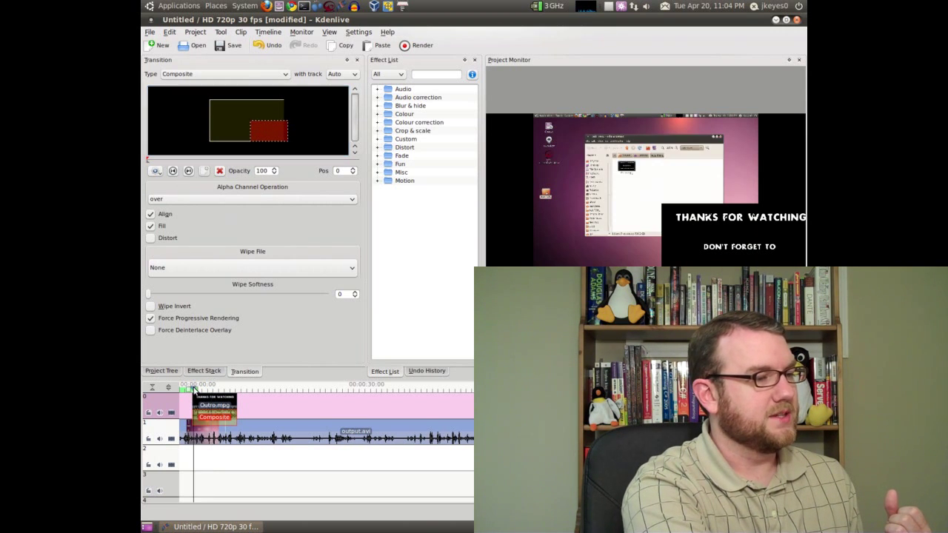
click(182, 389)
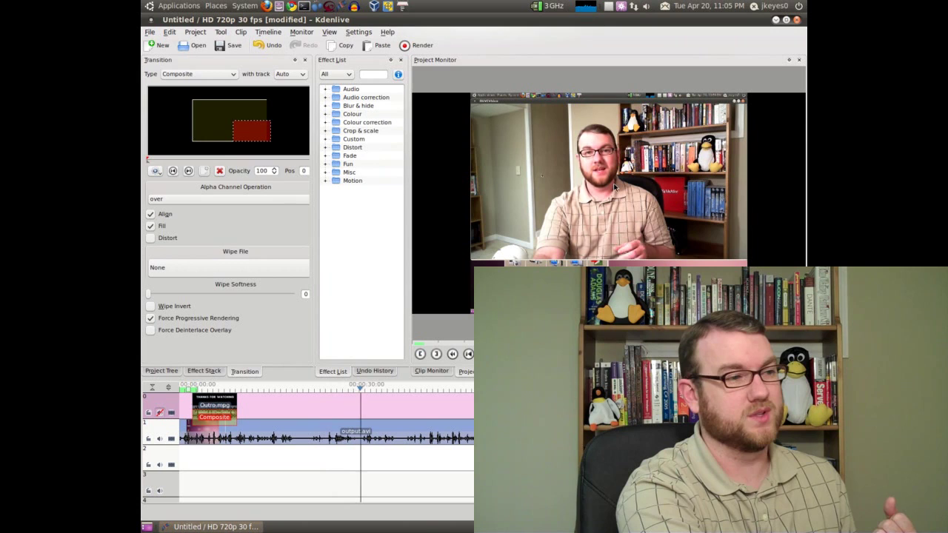
click(355, 386)
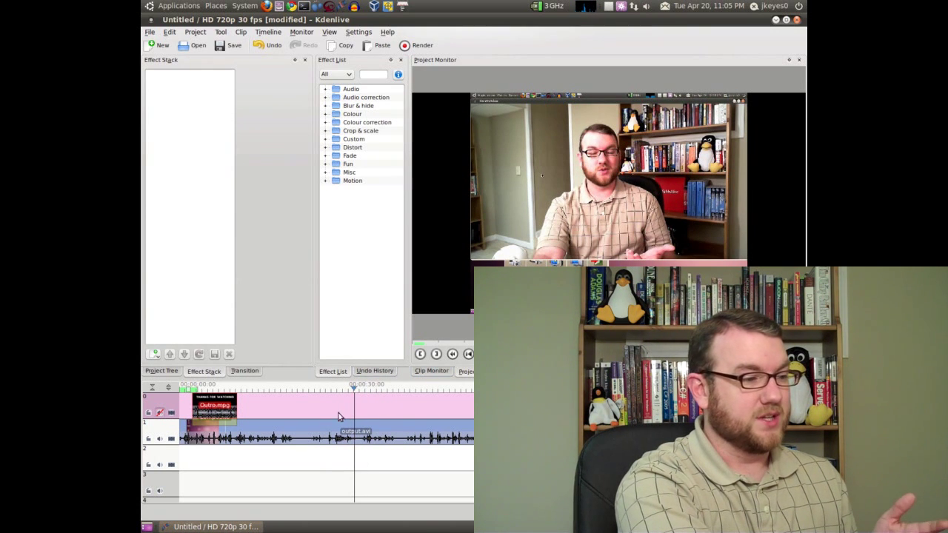
drag(385, 390, 308, 388)
In the Render dialog, choose the Web sites destination with the YouTube 1280x720 preset.
click(422, 46)
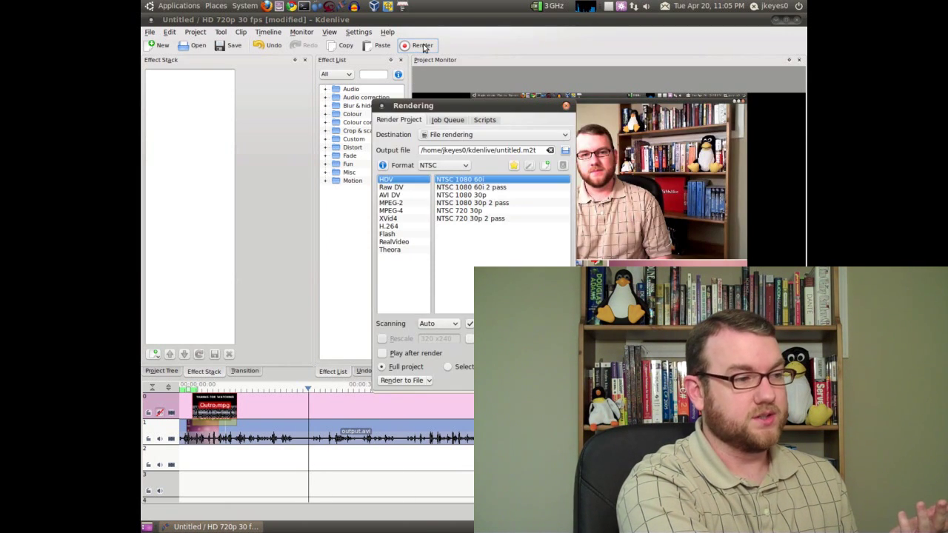
click(391, 202)
click(392, 219)
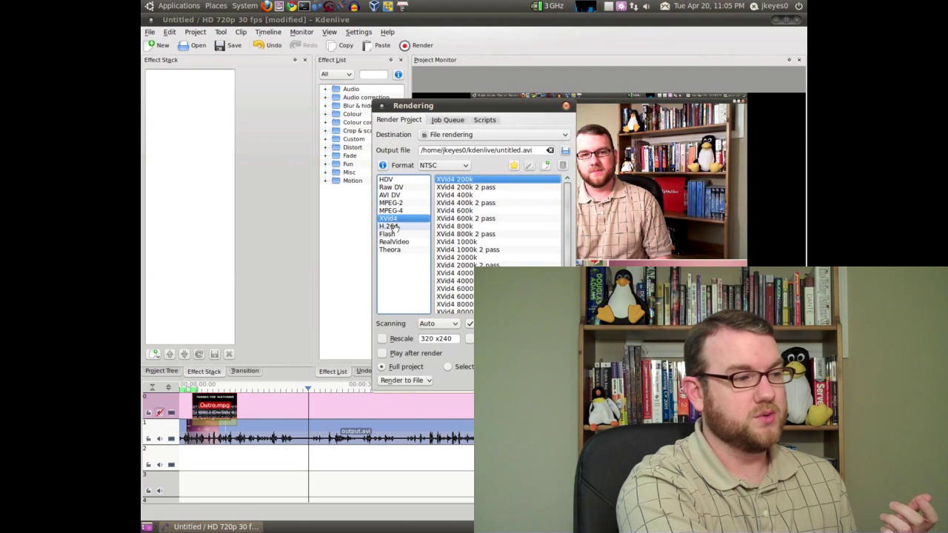
click(395, 226)
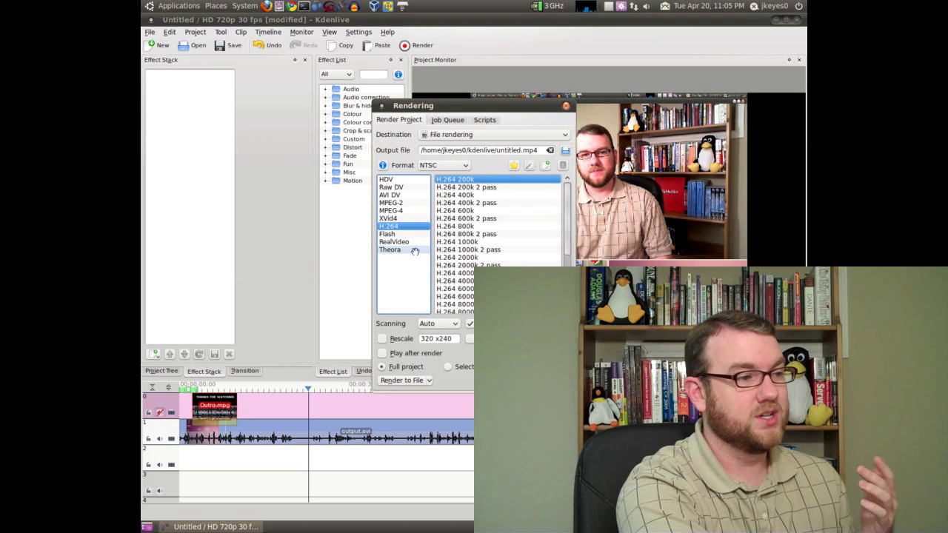
click(478, 135)
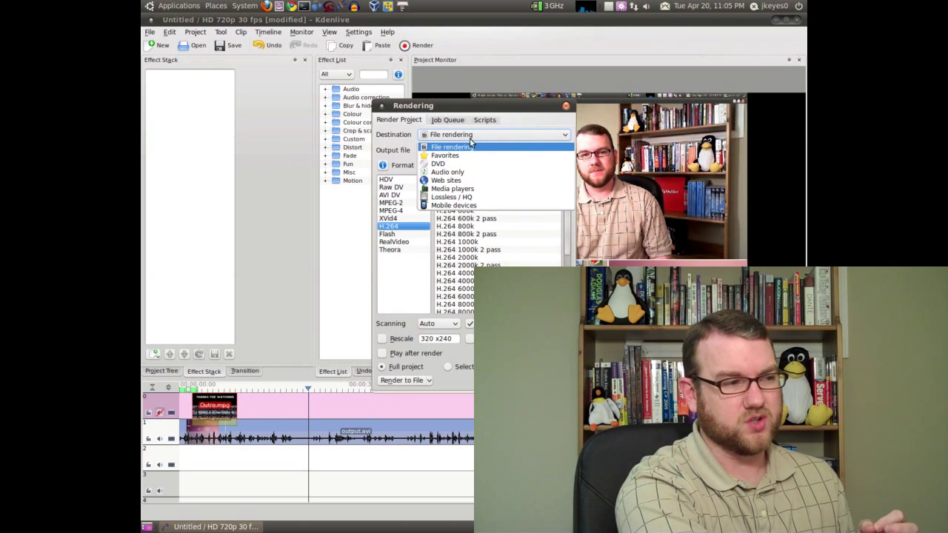
click(446, 179)
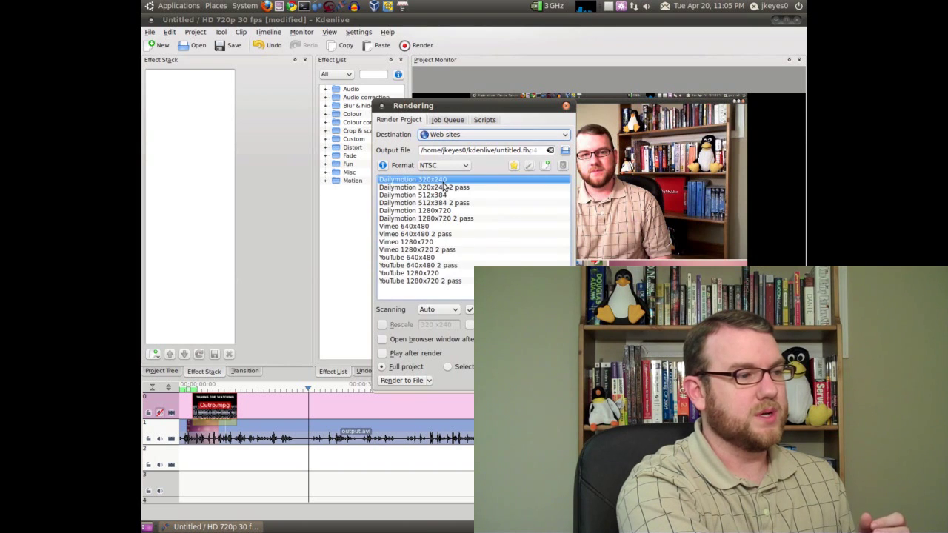
click(420, 274)
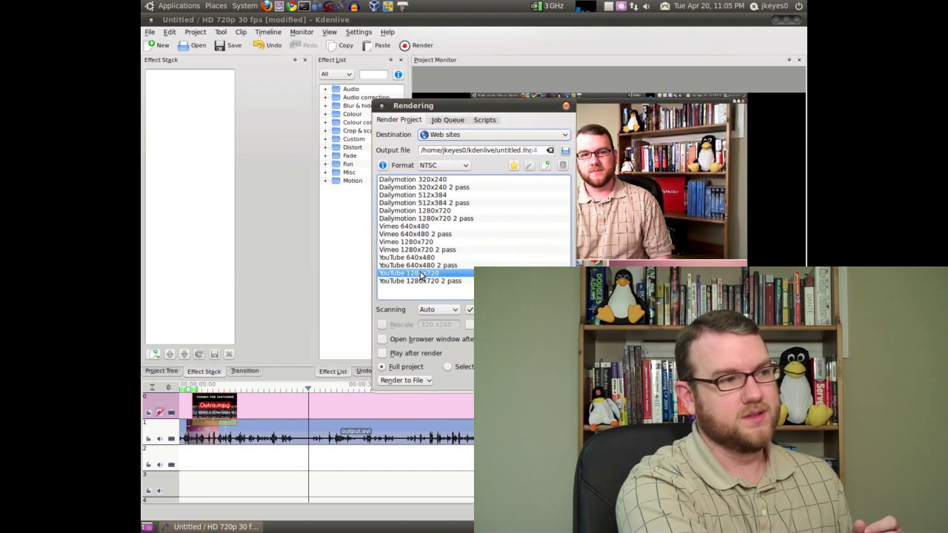
click(383, 166)
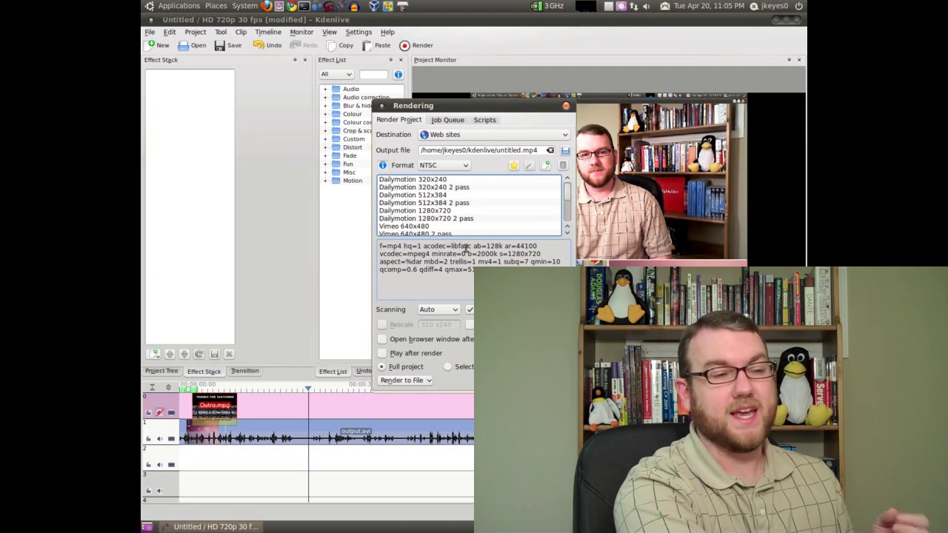
click(382, 165)
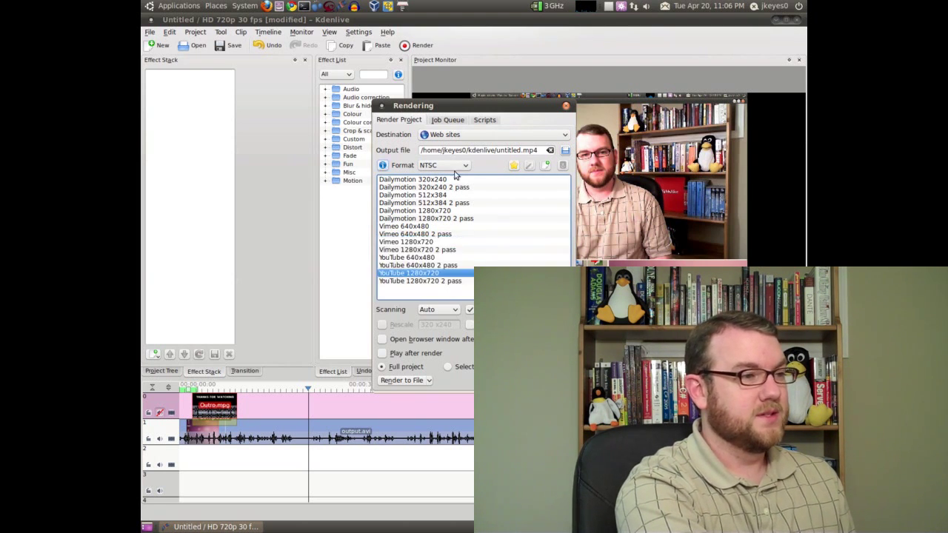
Set the output file to test in Desktop/Ask TWIL and render to file.
click(564, 150)
click(645, 149)
click(645, 149)
click(370, 162)
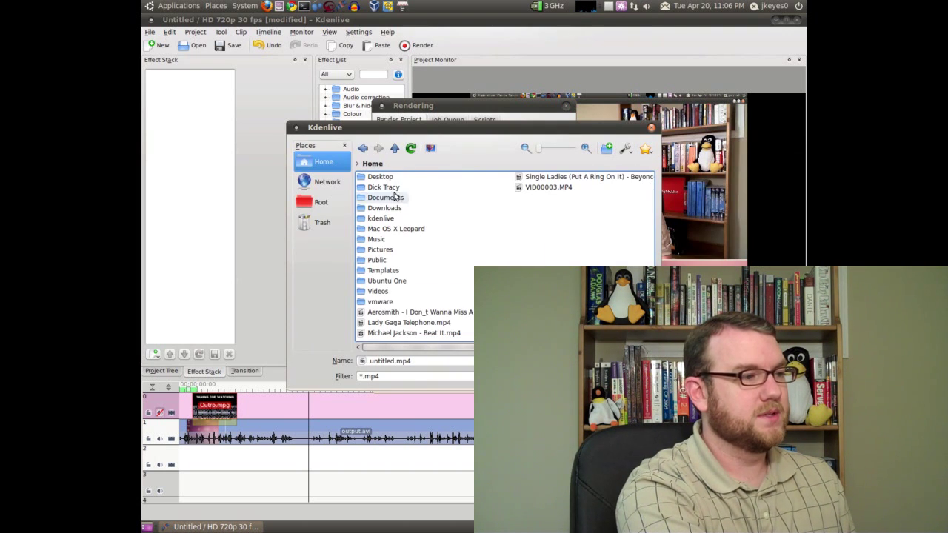
double_click(380, 178)
double_click(379, 178)
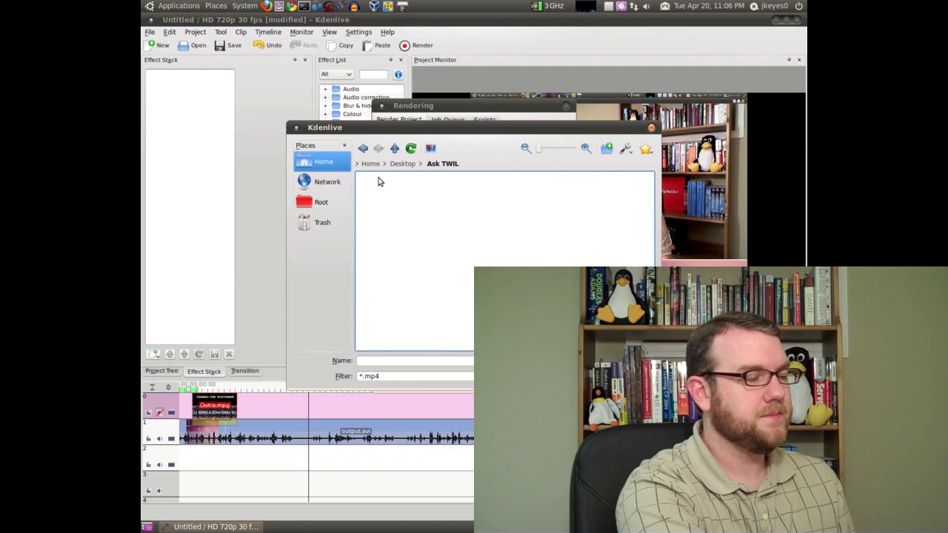
click(379, 361)
text(test)
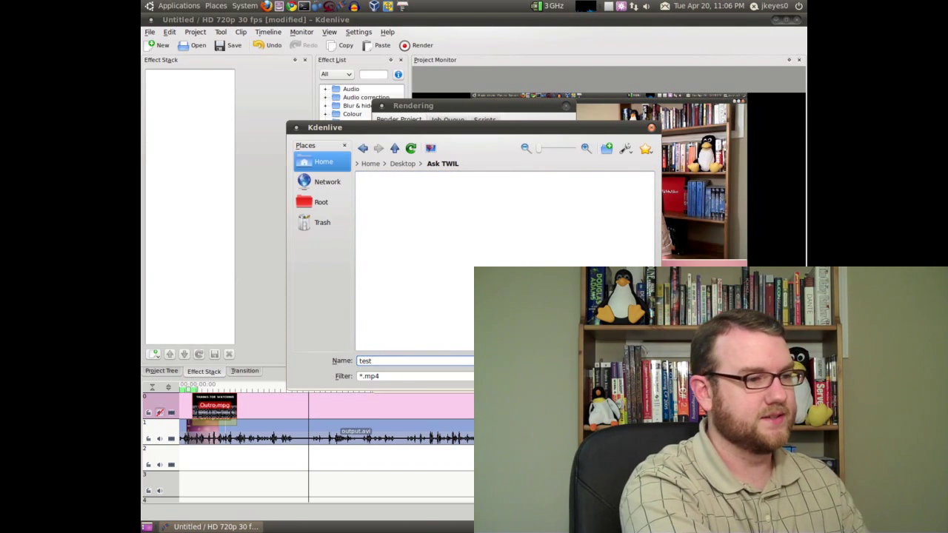
key(Return)
click(411, 381)
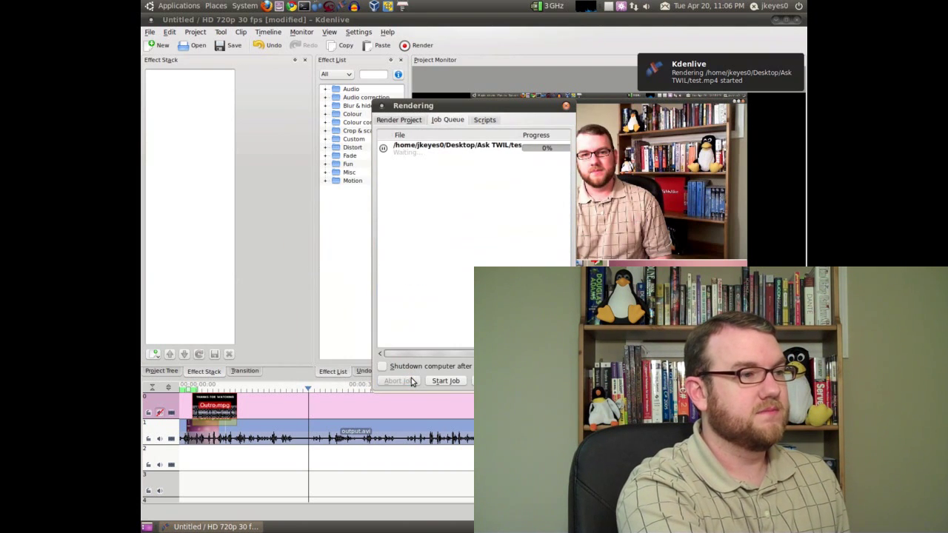